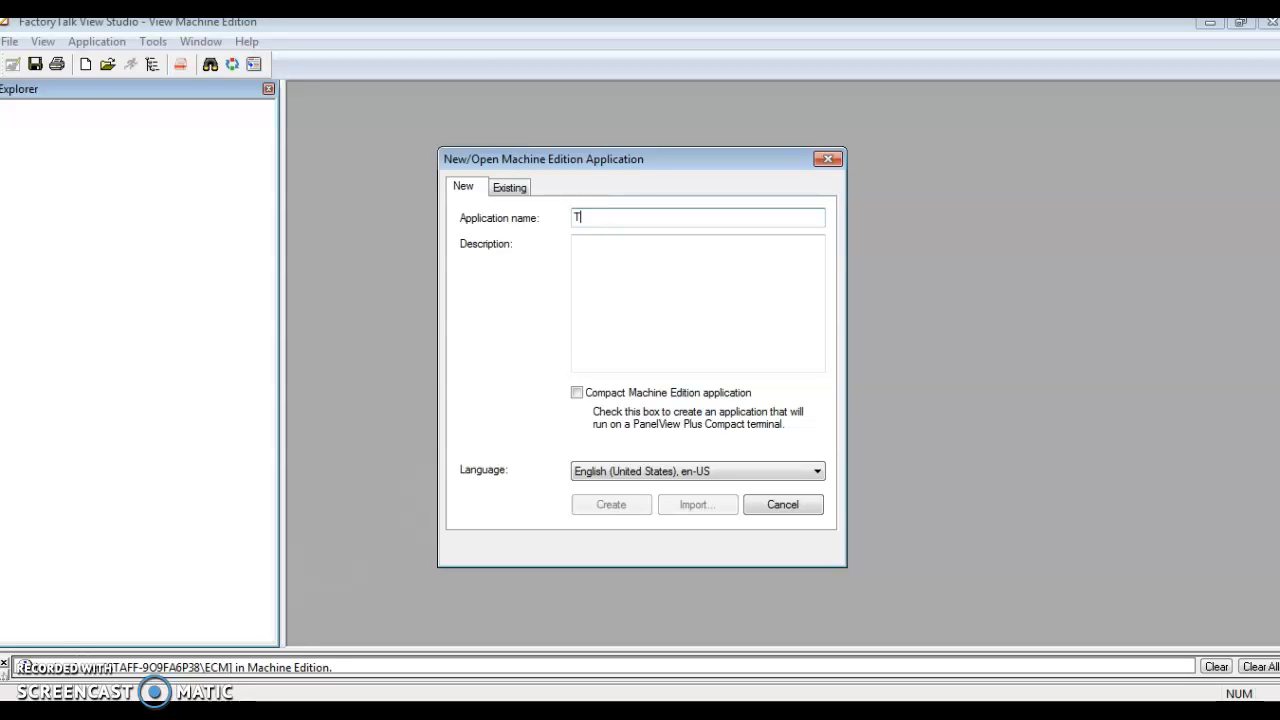
Create a new Compact Machine Edition application named Test_3 with English (United States) as its language
text(est_3)
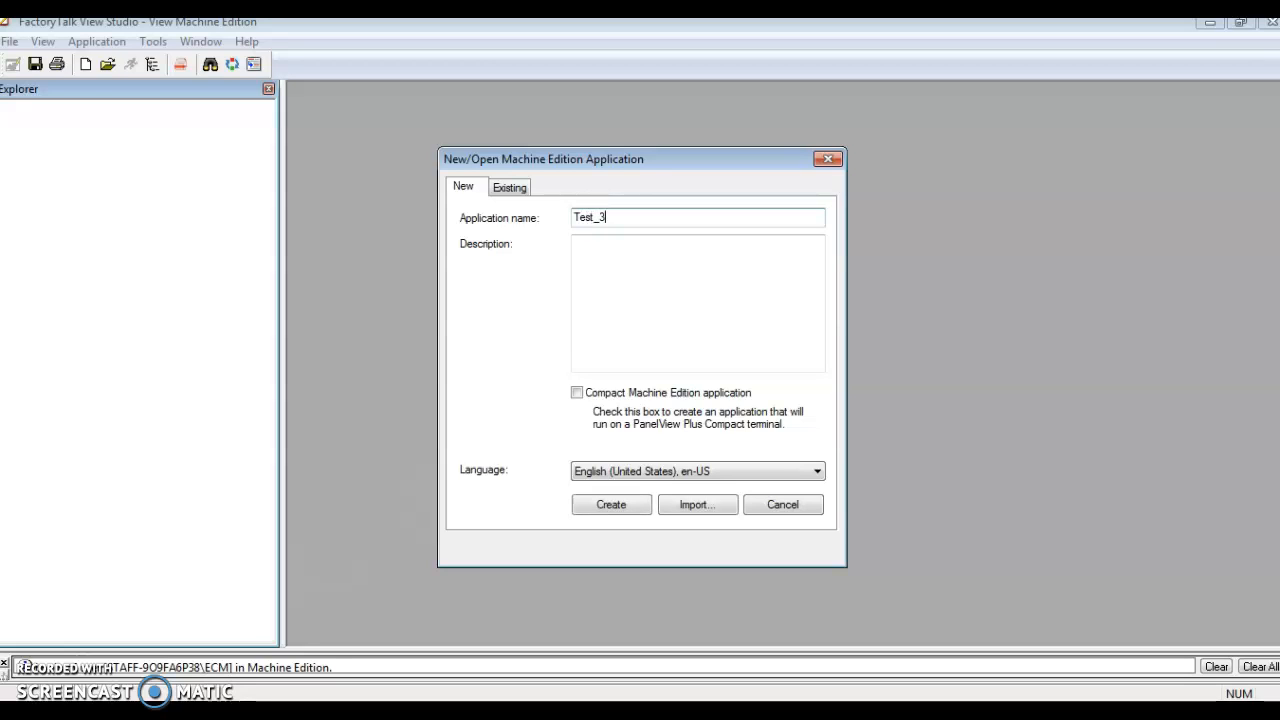
click(578, 394)
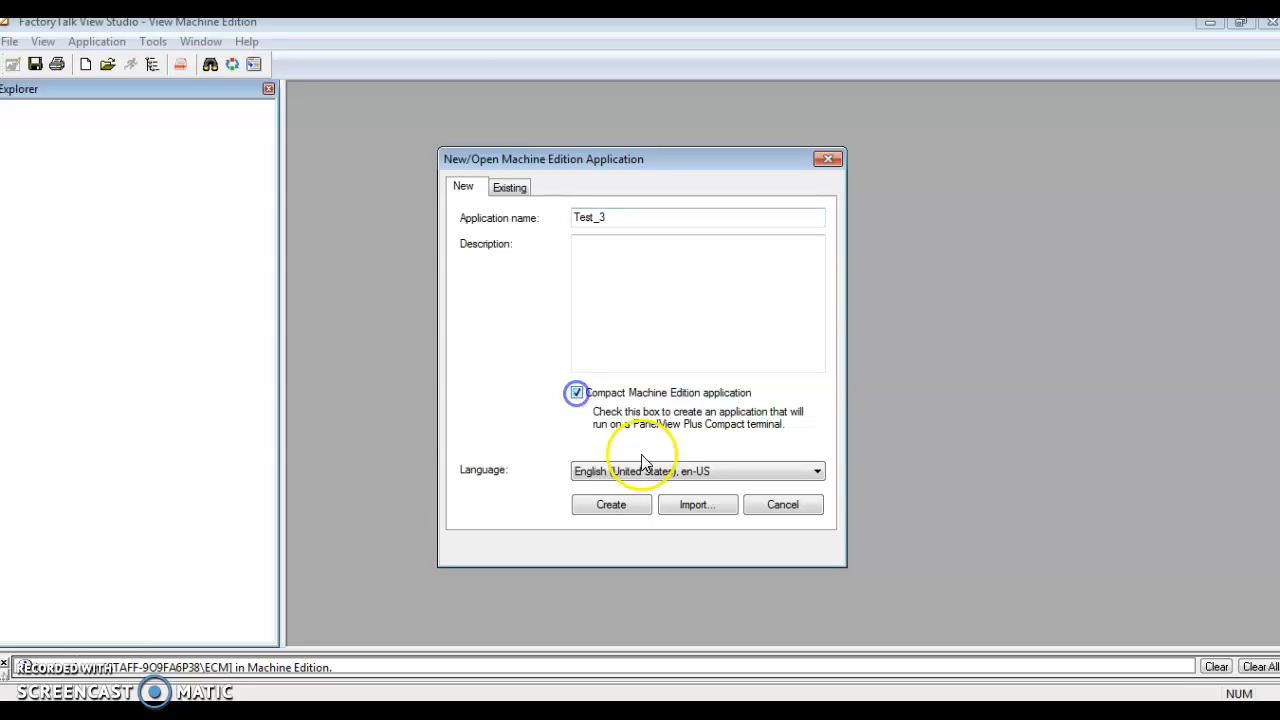
click(620, 507)
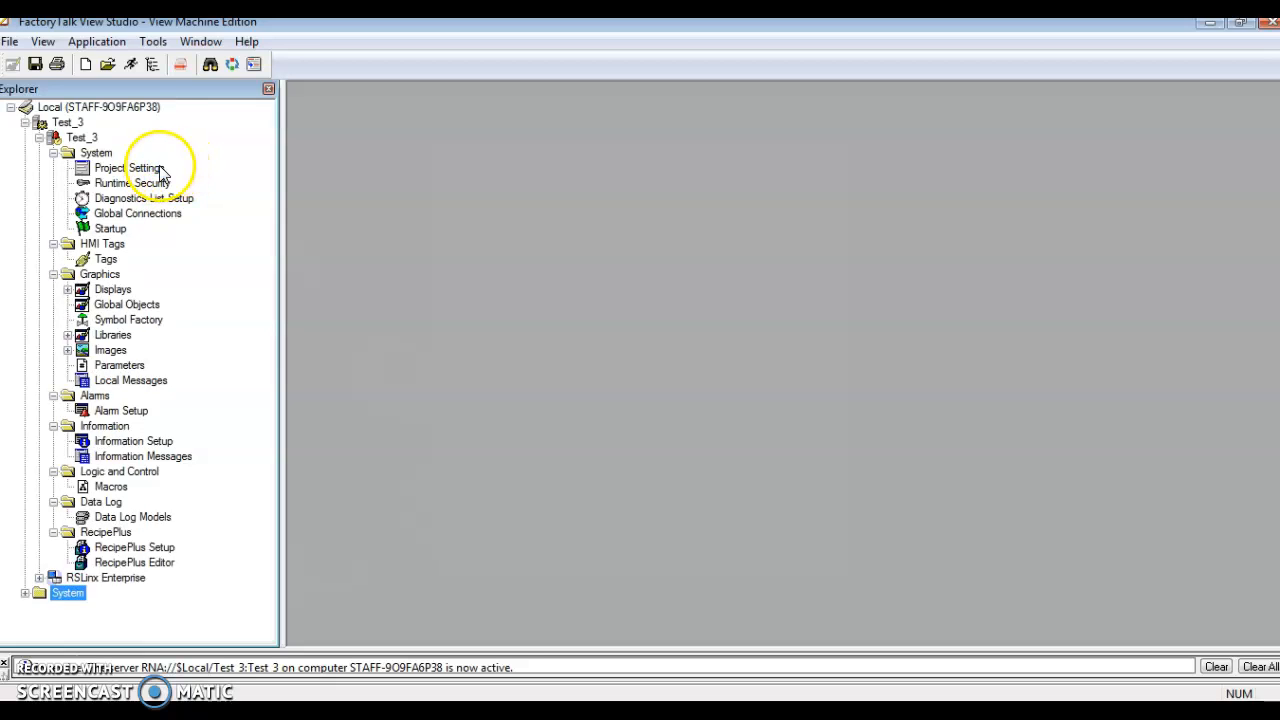
Set the project window size to PVPlus Compact 400/600 (320x240) in Project Settings and apply the change
click(152, 170)
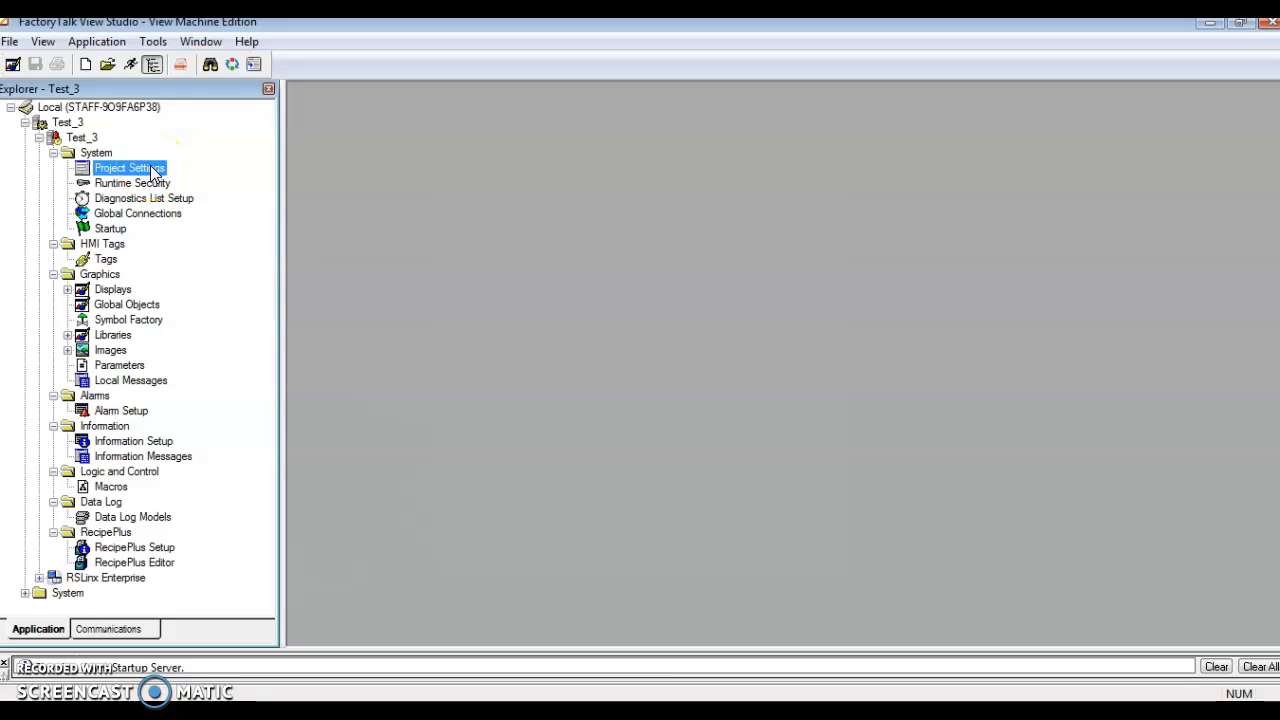
double_click(152, 169)
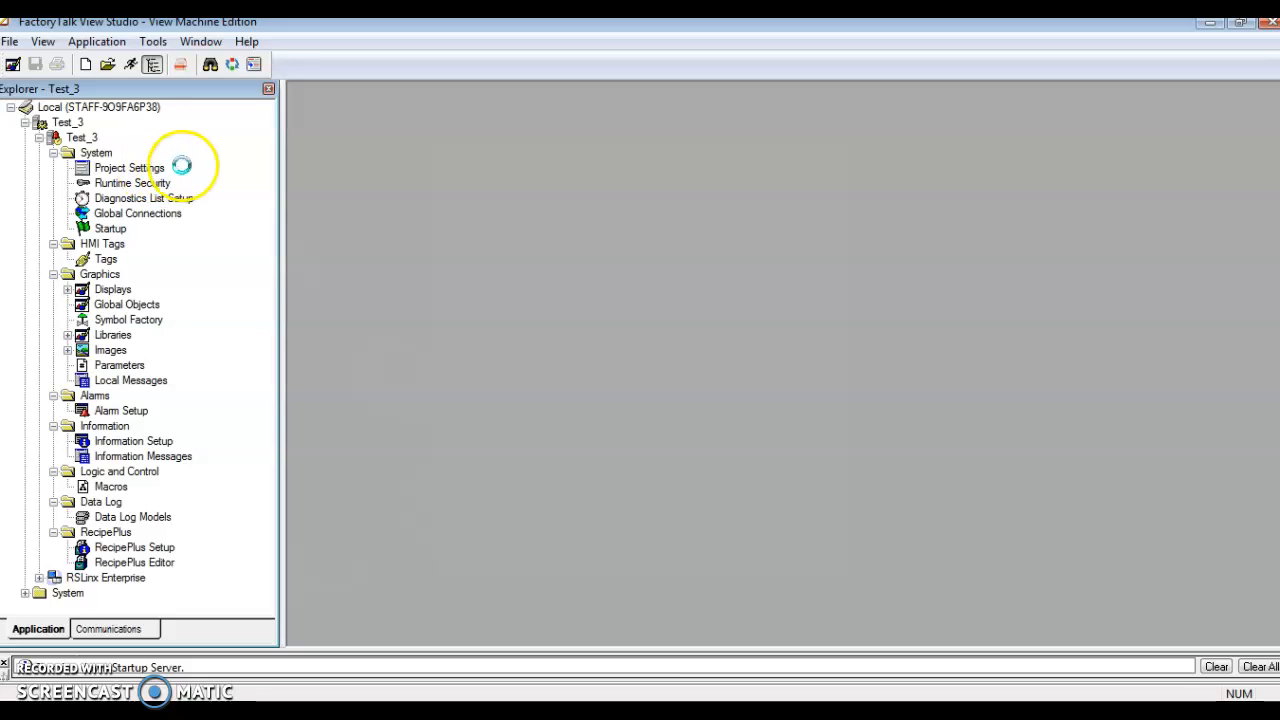
click(907, 236)
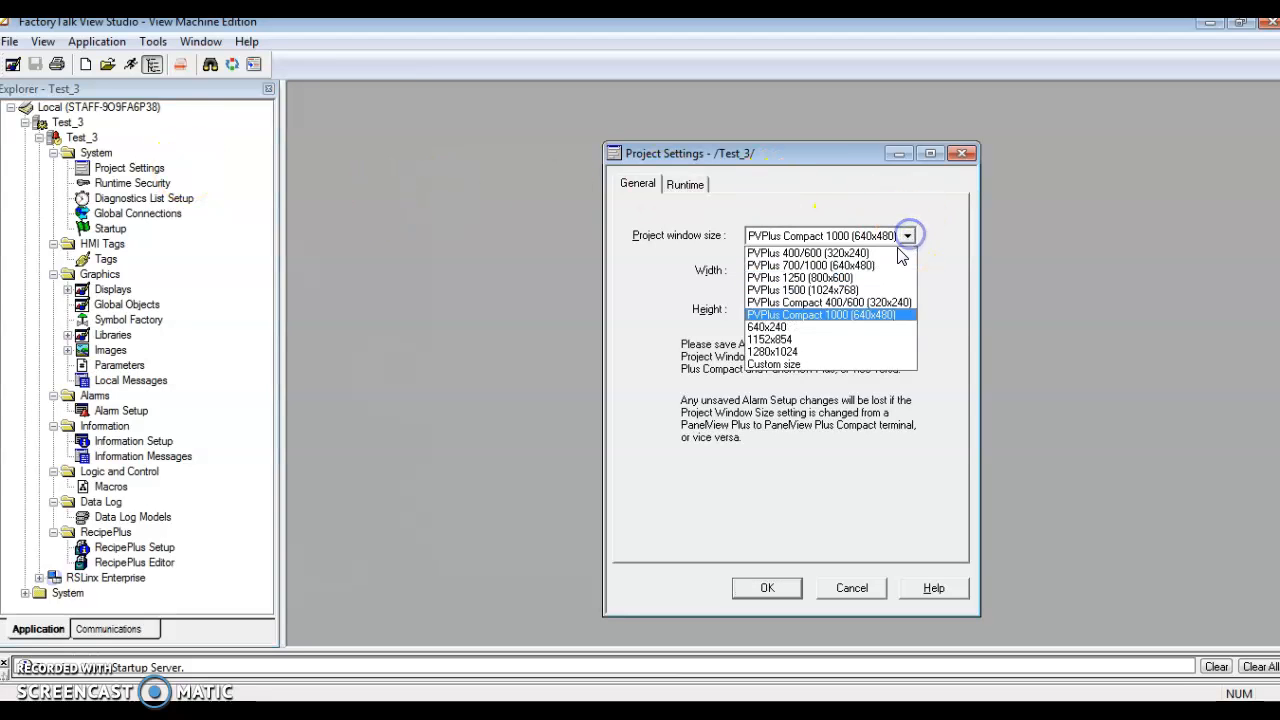
click(851, 302)
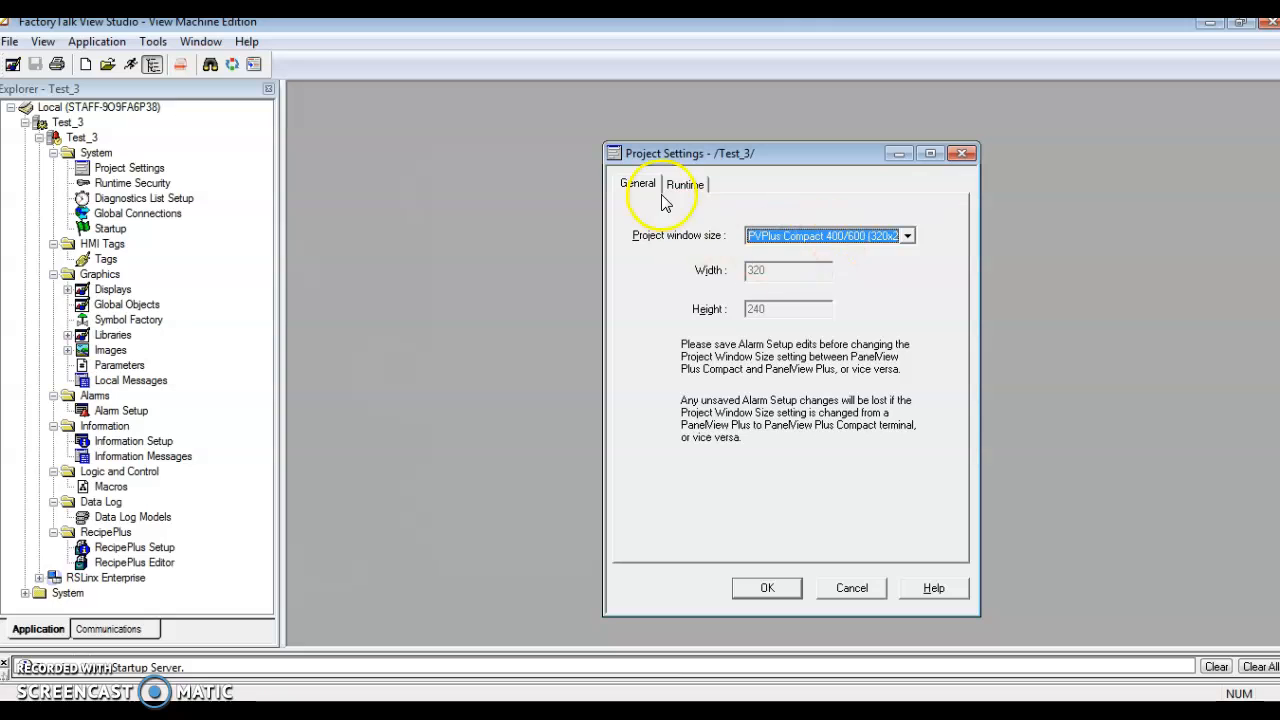
click(767, 590)
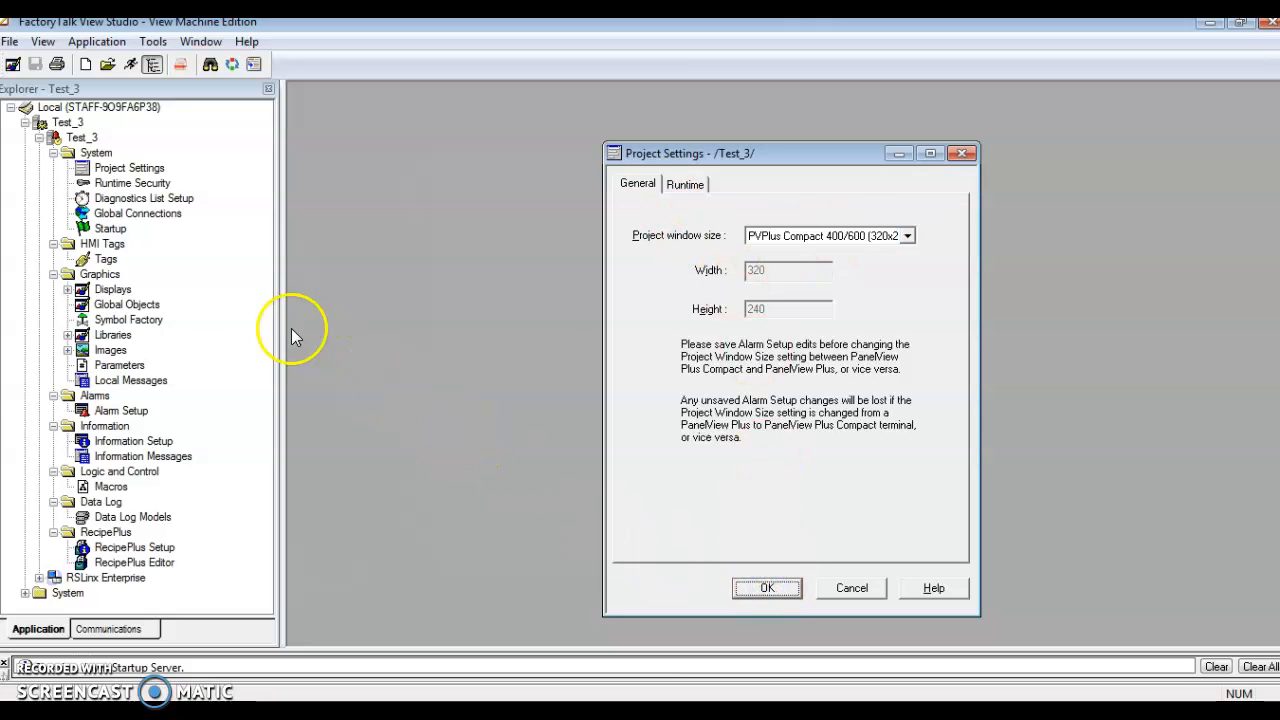
click(636, 493)
click(194, 487)
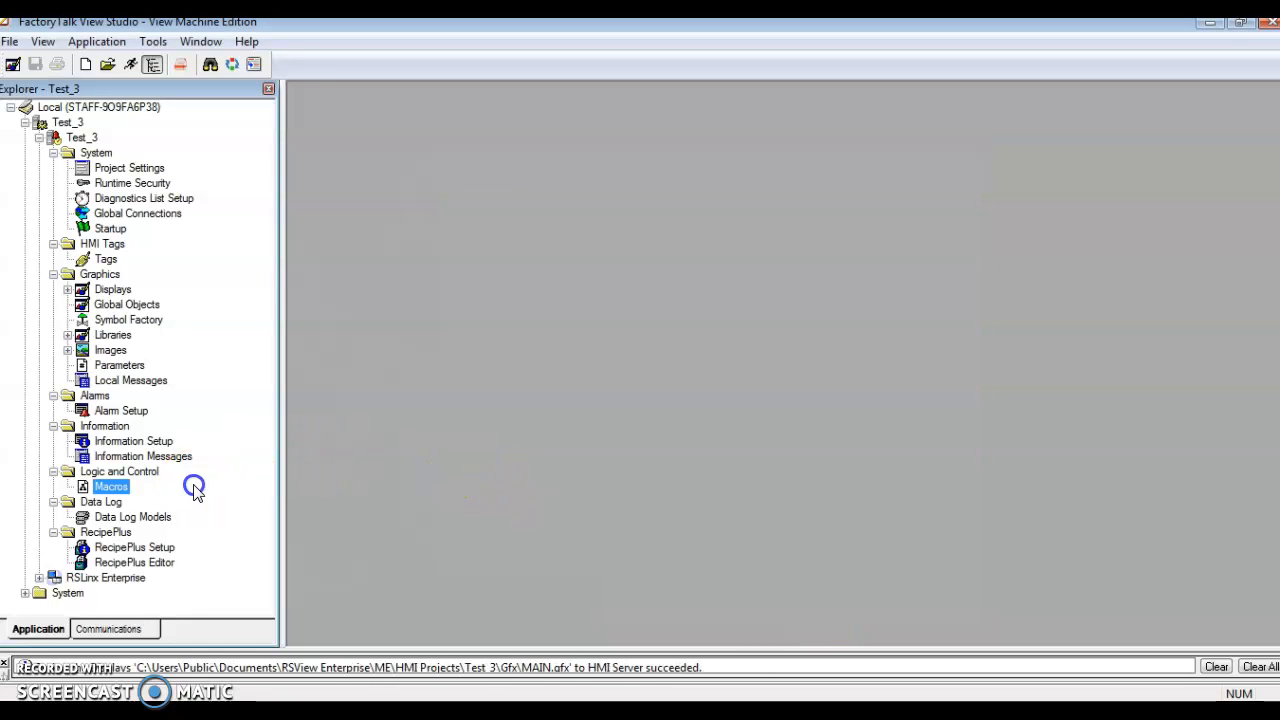
Open Communication Setup under RSLinx Enterprise and create a new configuration for Test_3
click(38, 578)
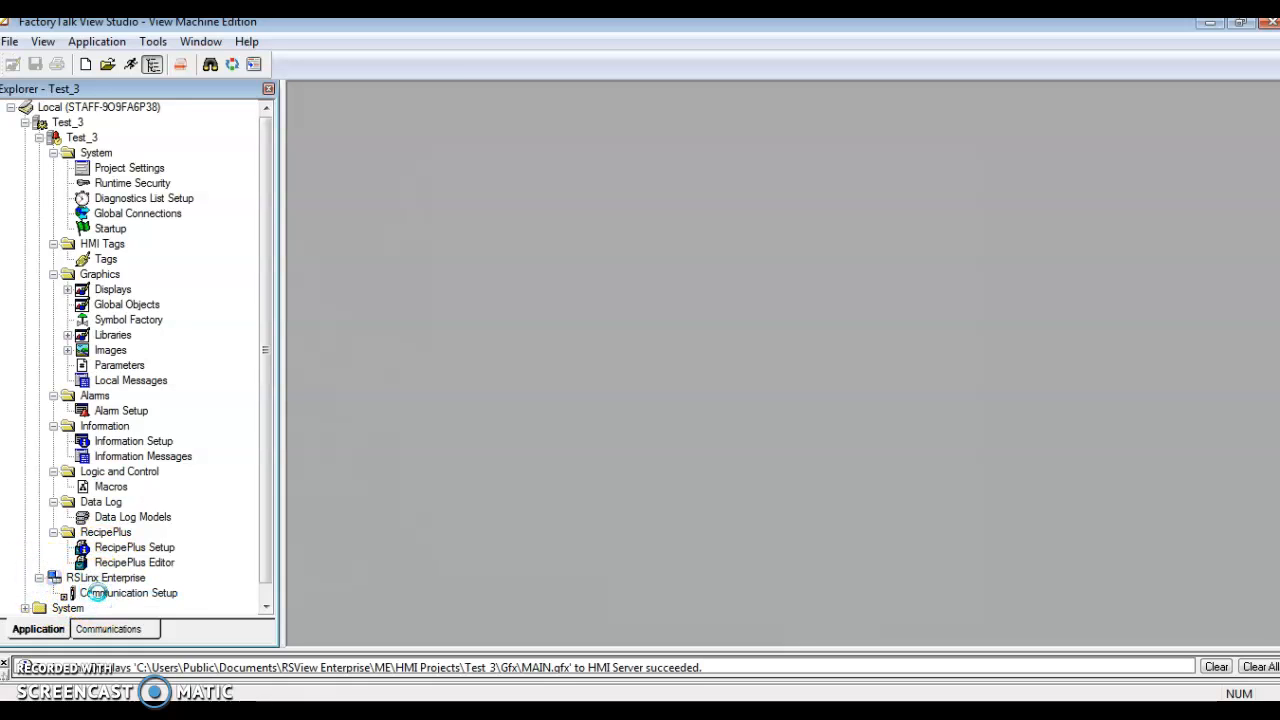
double_click(88, 593)
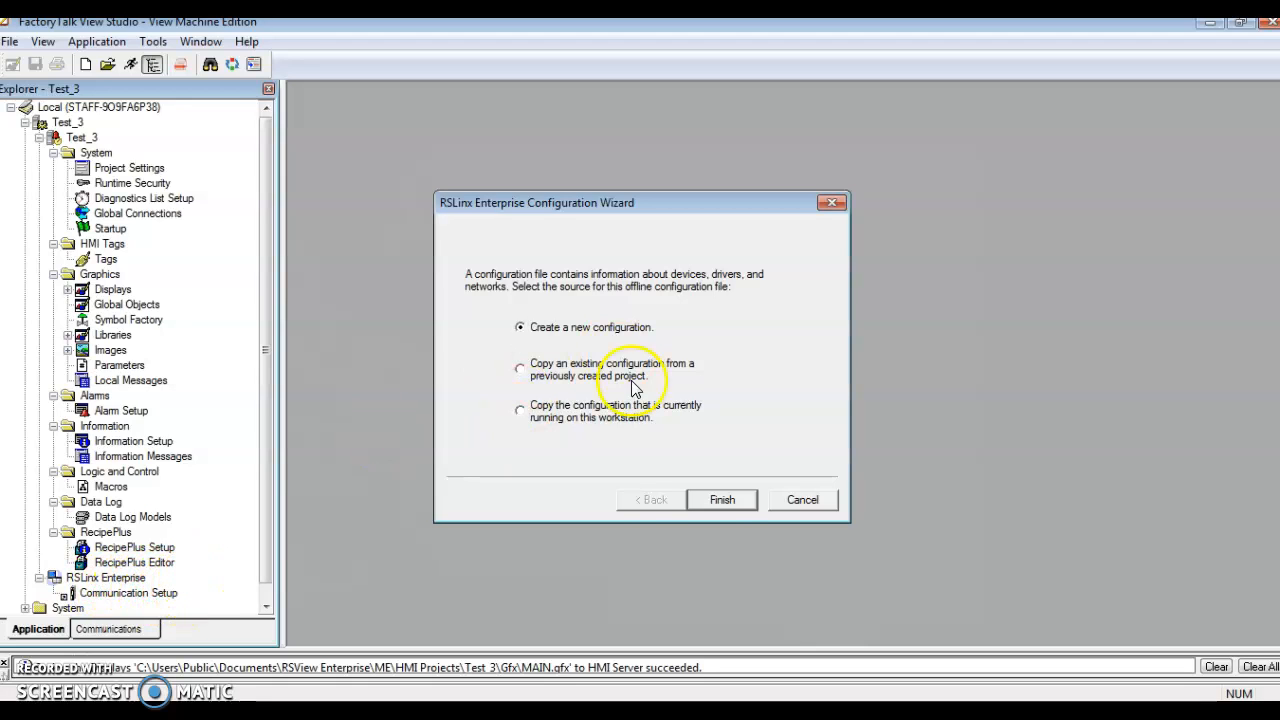
click(724, 502)
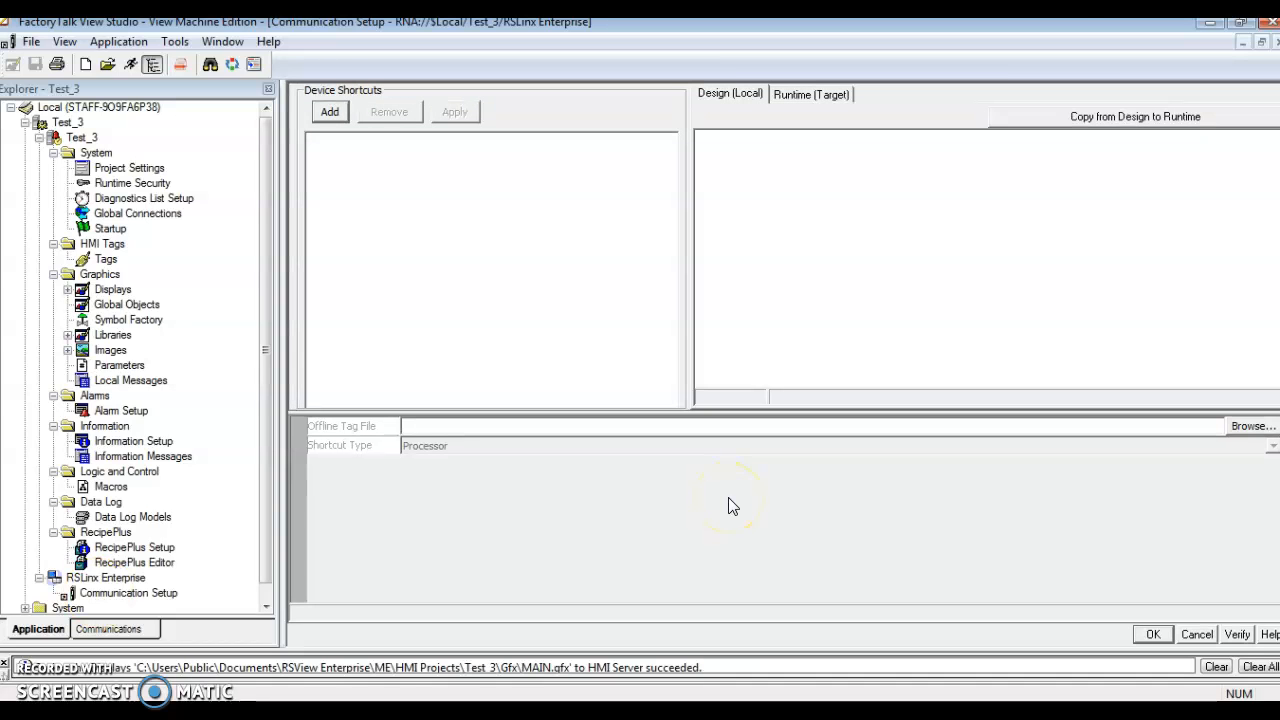
Add a device shortcut named Shortcut_1 and select the 1769-L24ER-QBFC1B controller at 192.168.1.112 on the Ethernet network for it
click(333, 114)
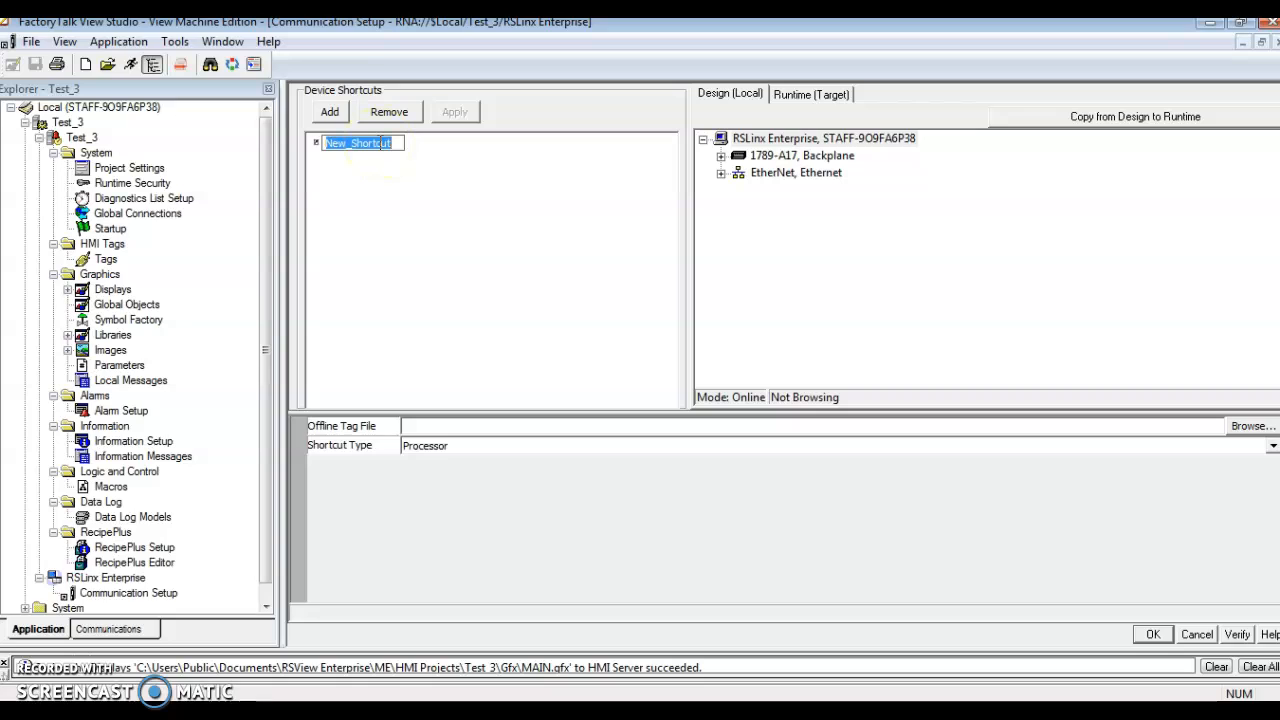
key(BackSpace)
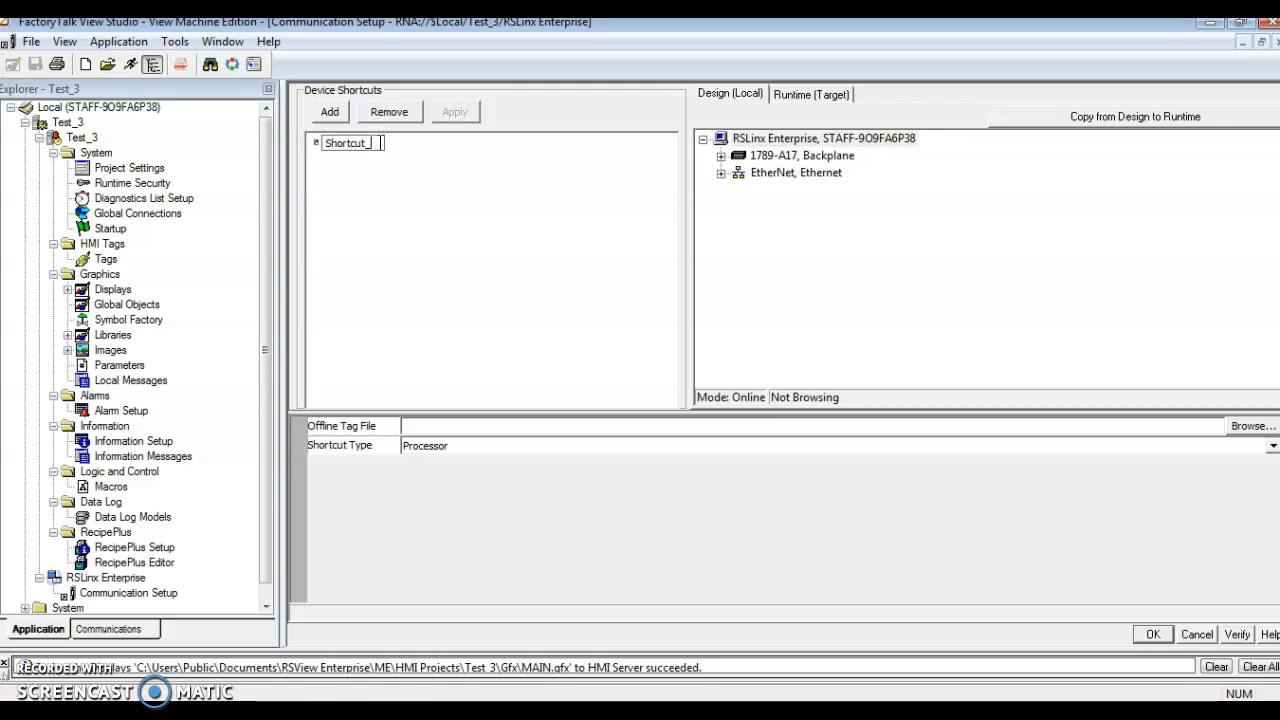
click(720, 173)
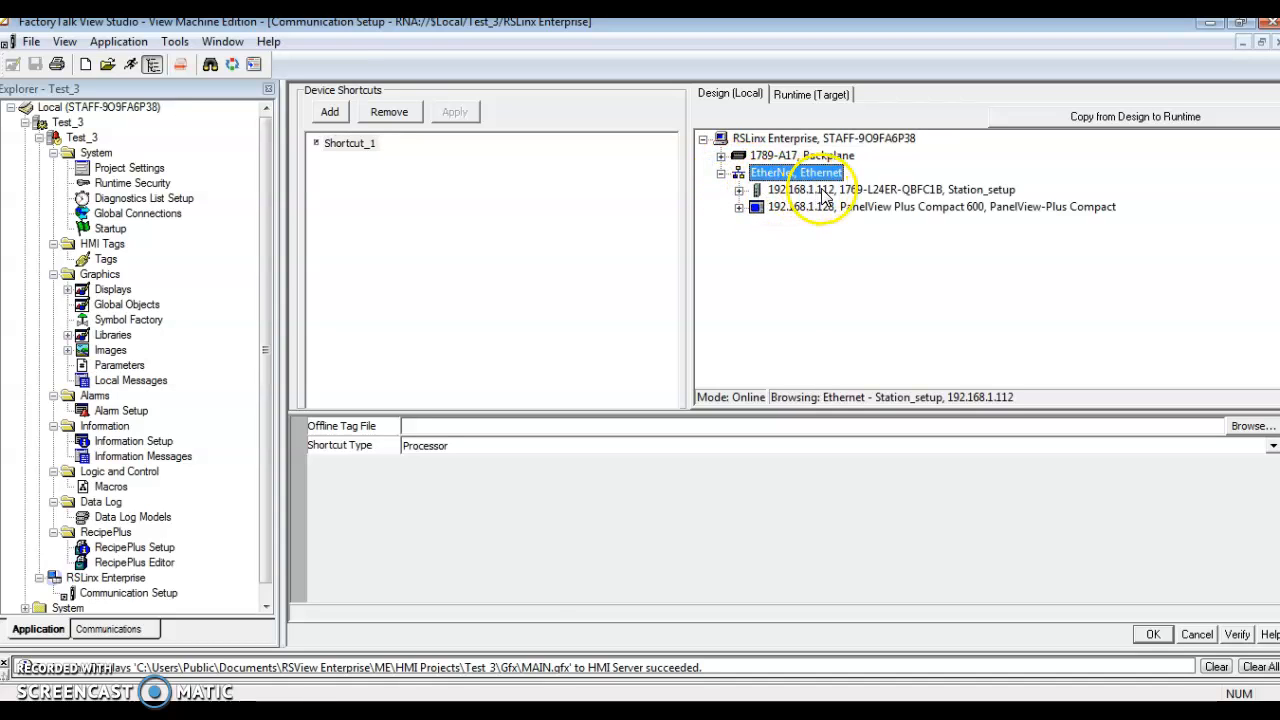
click(825, 191)
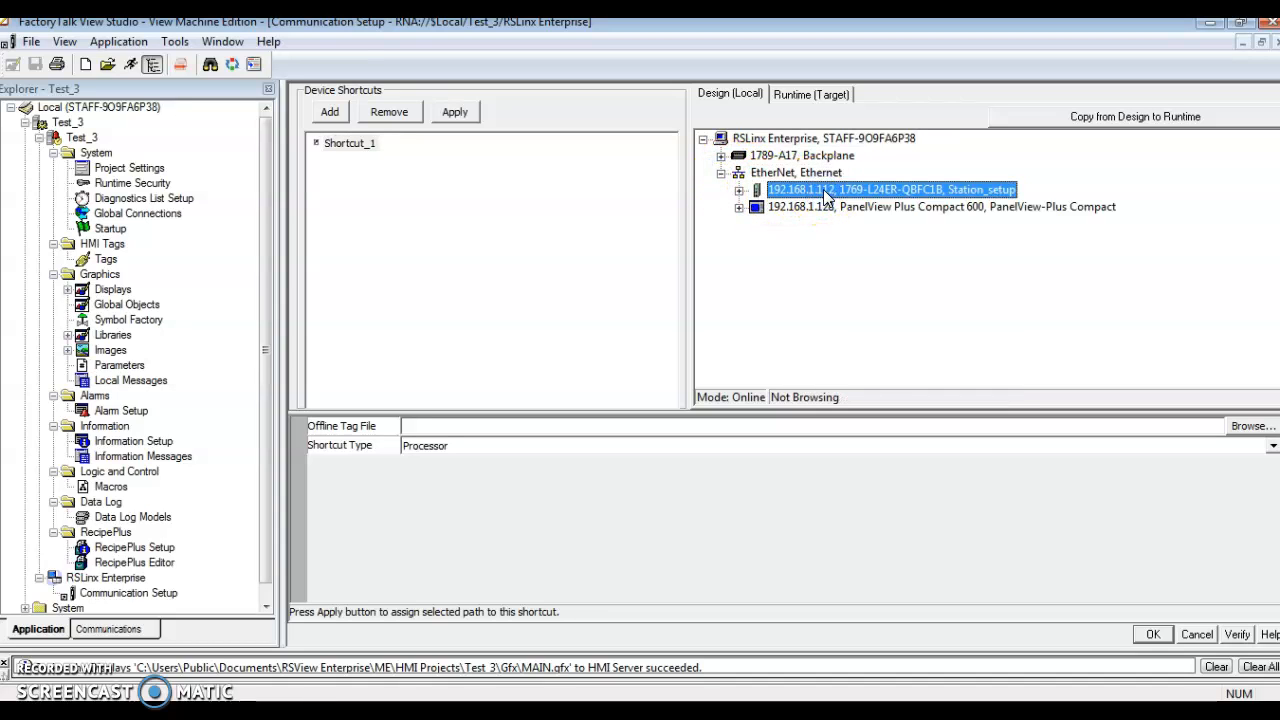
Assign Station_setup_test.ACD as the offline tag file of Shortcut_1
click(1250, 427)
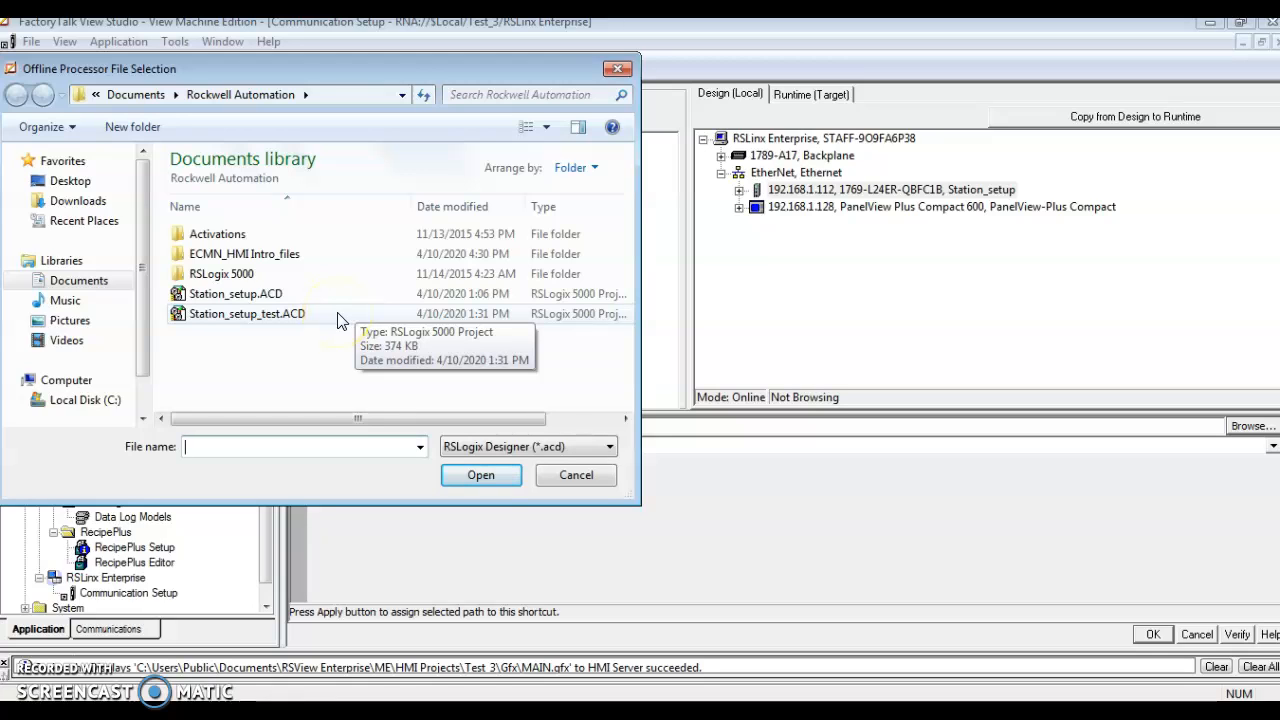
click(337, 316)
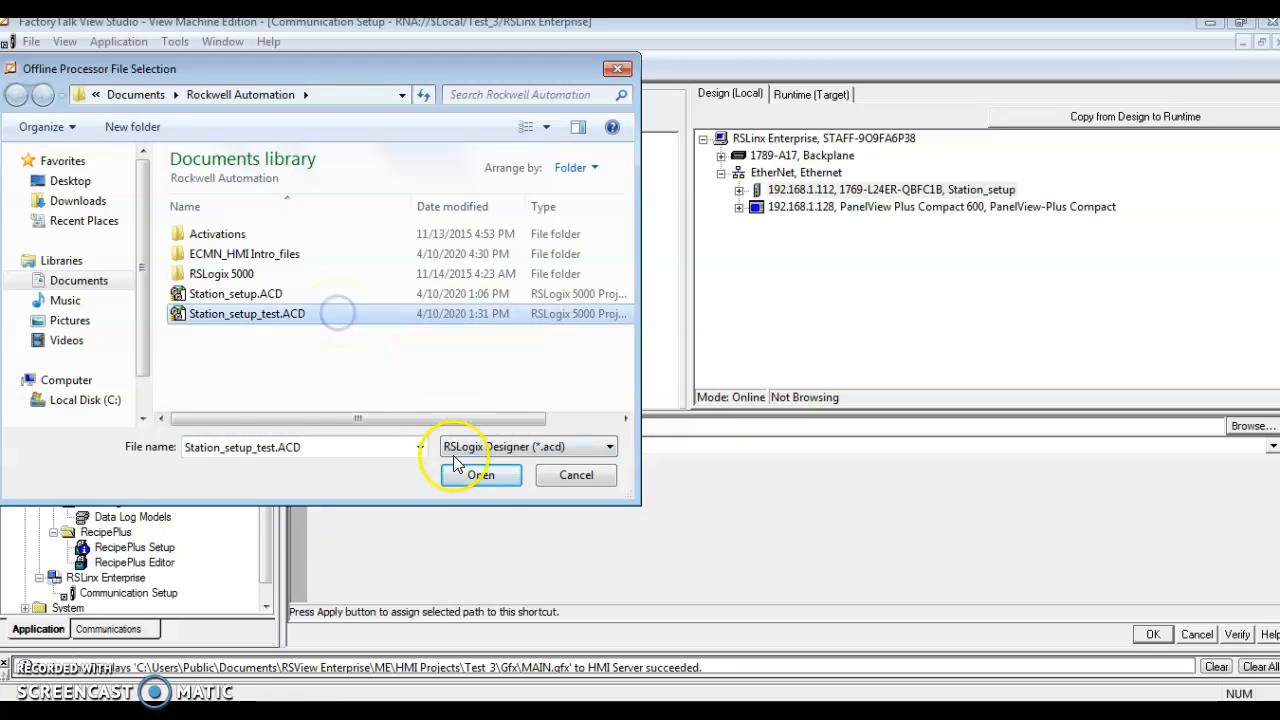
click(481, 476)
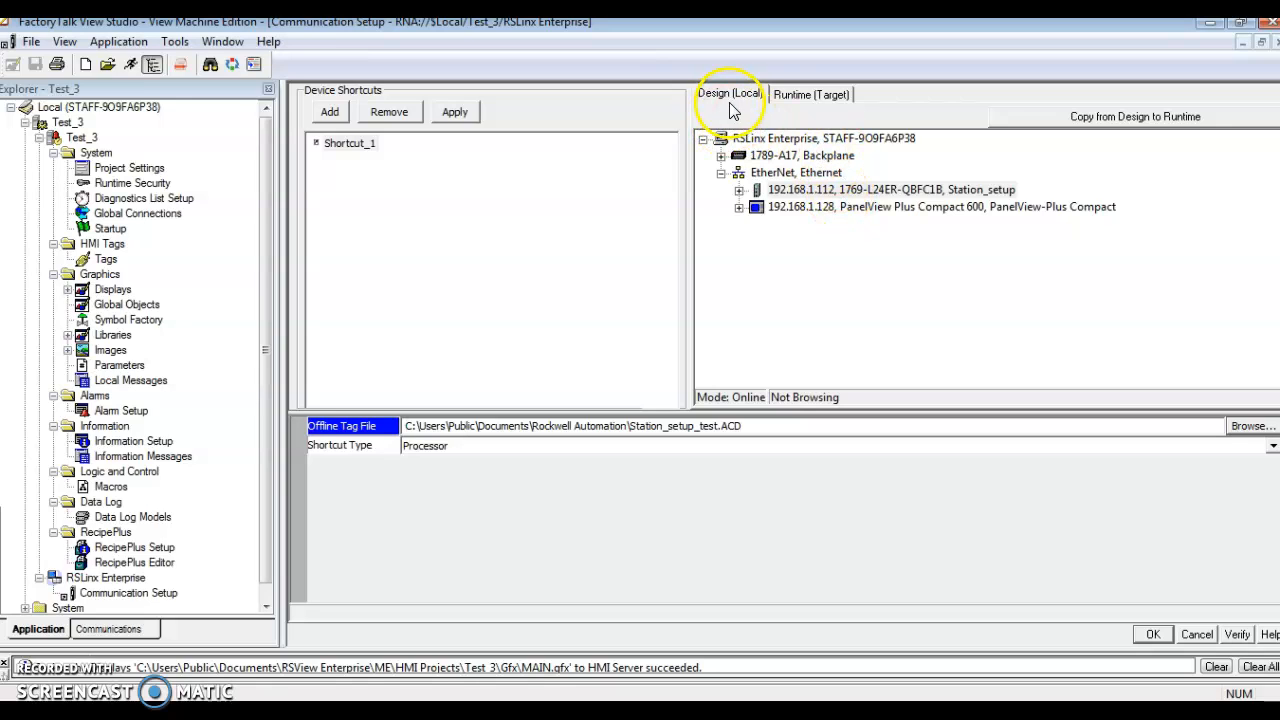
Copy the communication configuration from Design to Runtime and accept the Communication Setup changes
click(800, 96)
click(730, 96)
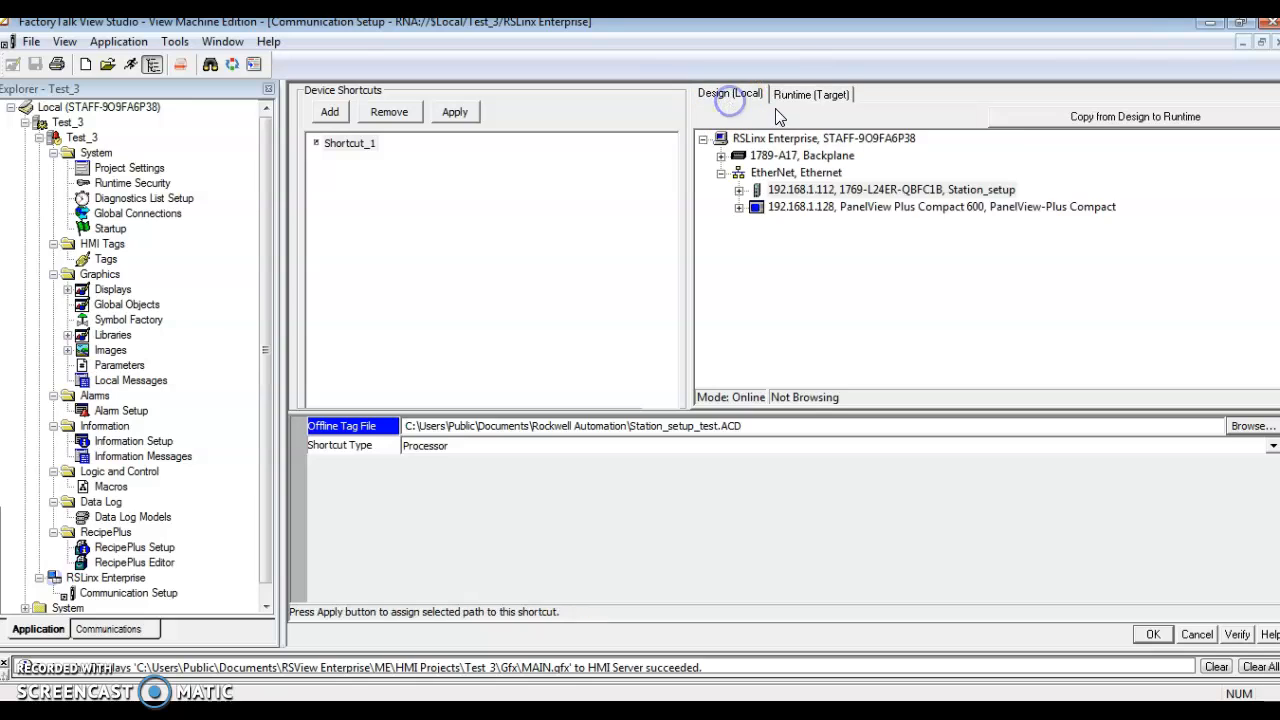
click(1140, 116)
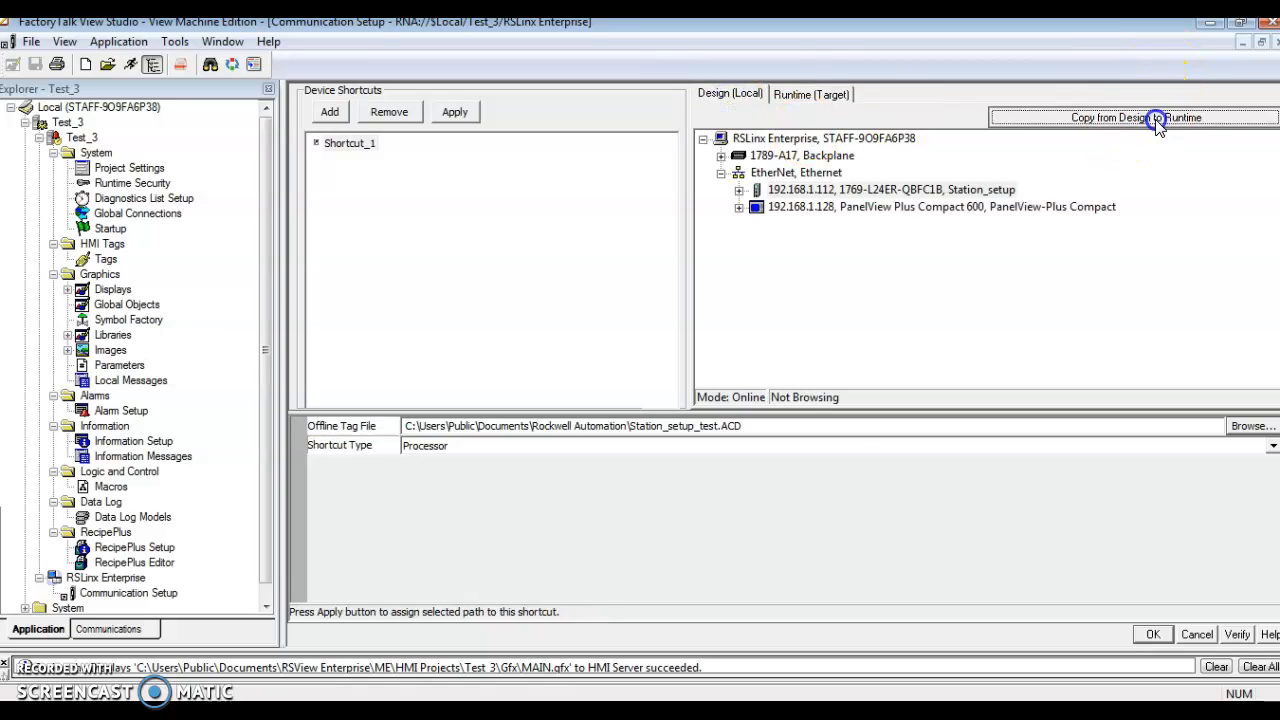
click(716, 421)
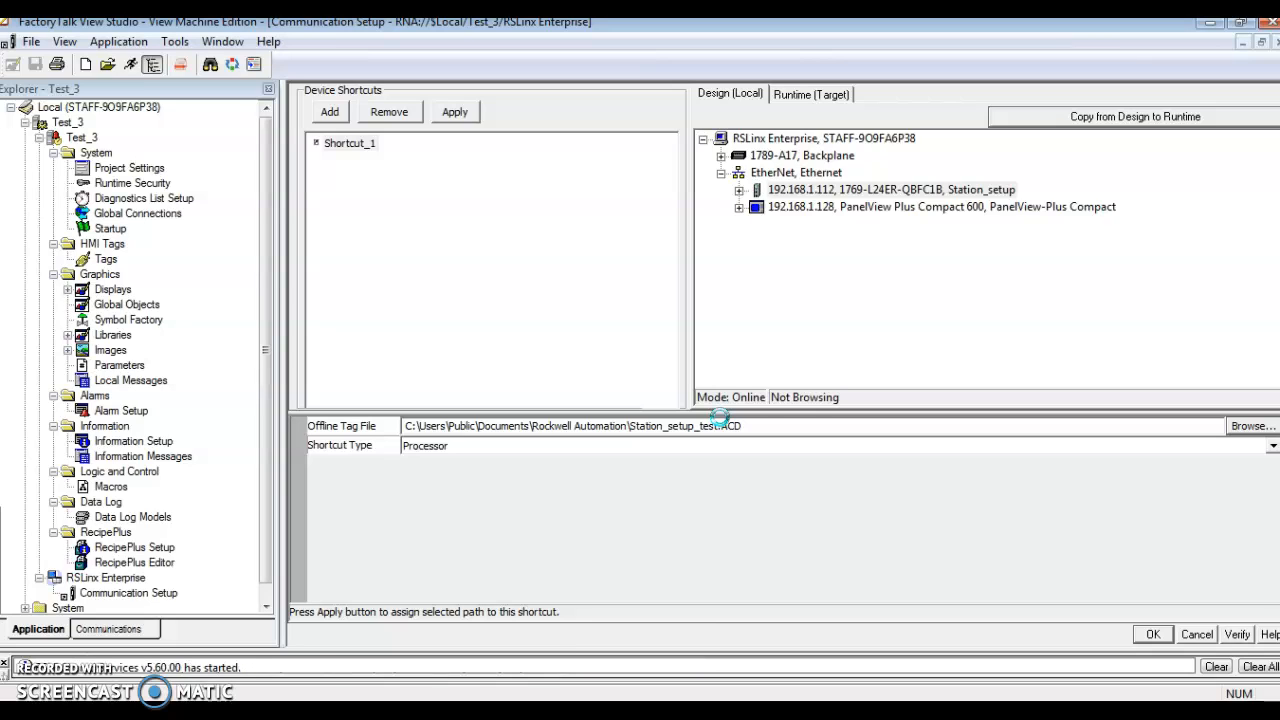
click(1153, 636)
click(683, 484)
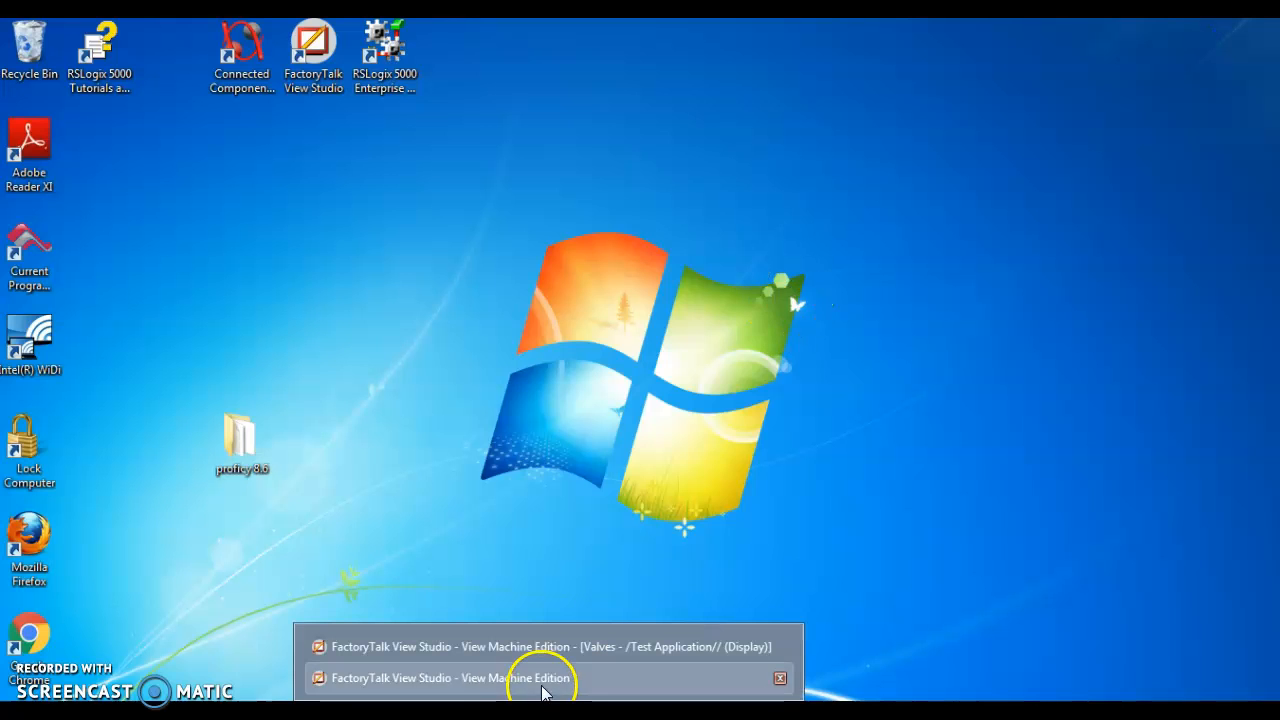
Switch to the Test Application project window and select its Valves display
click(543, 680)
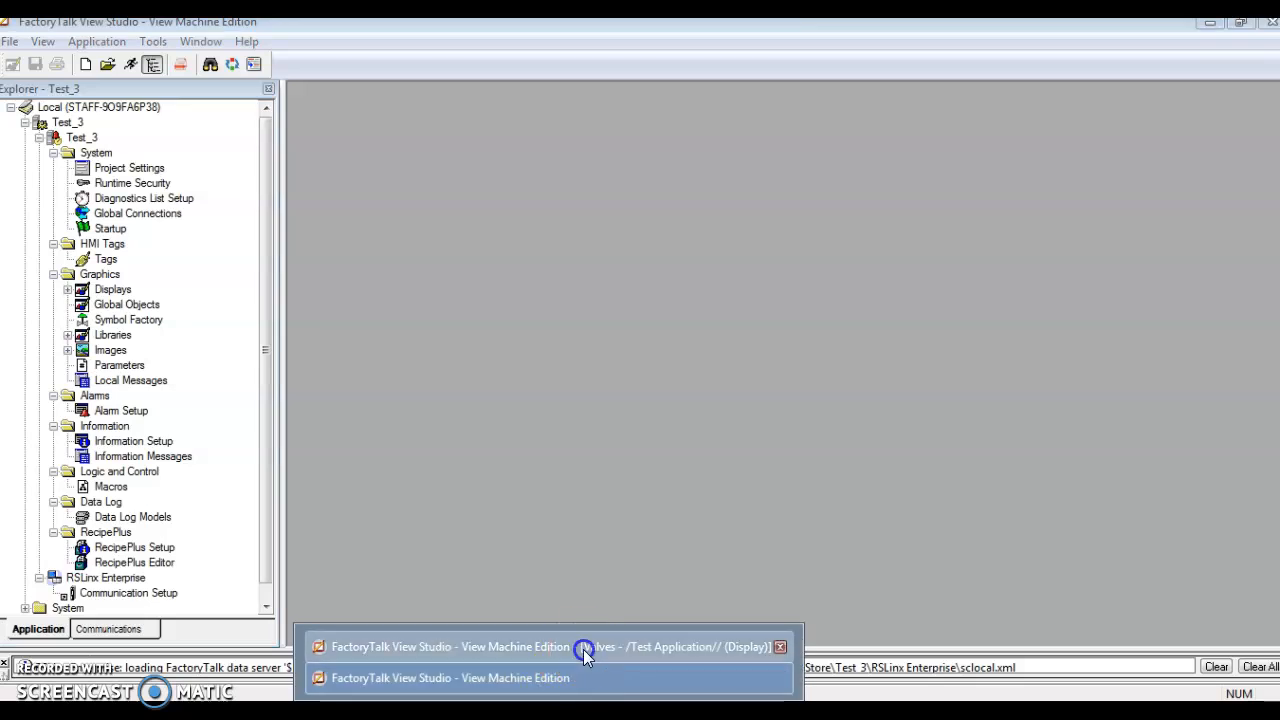
click(580, 652)
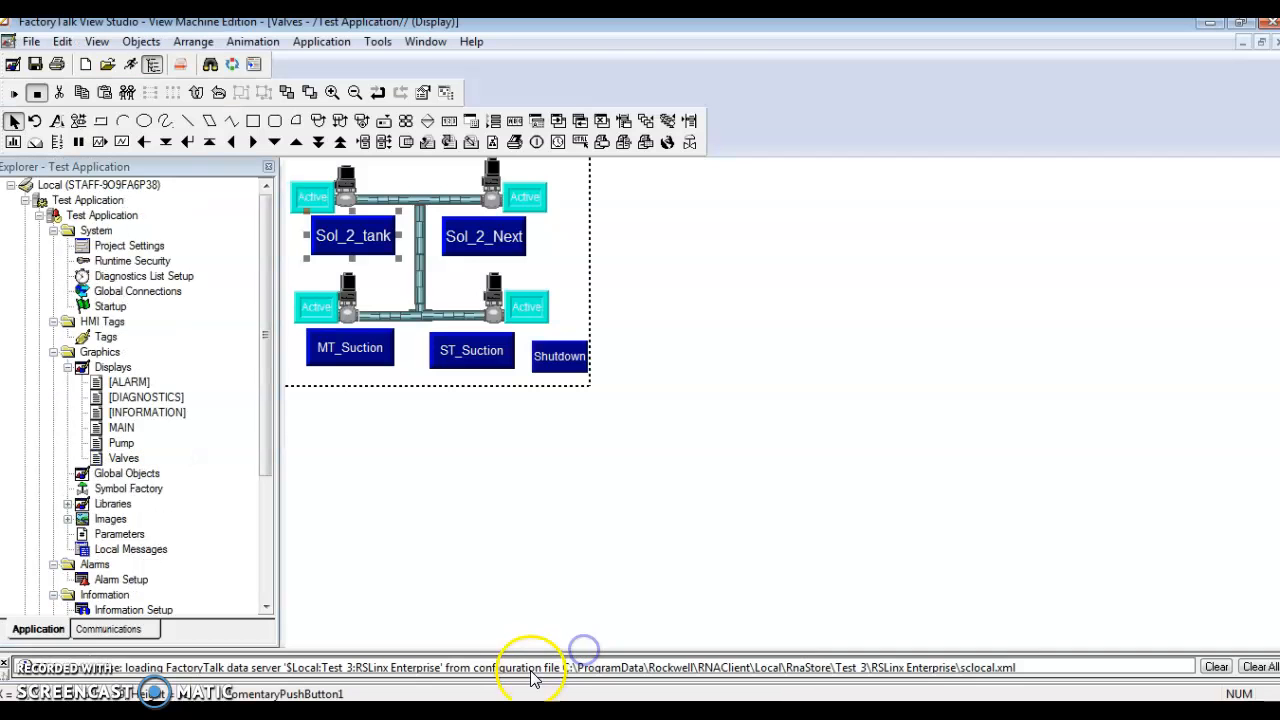
click(358, 428)
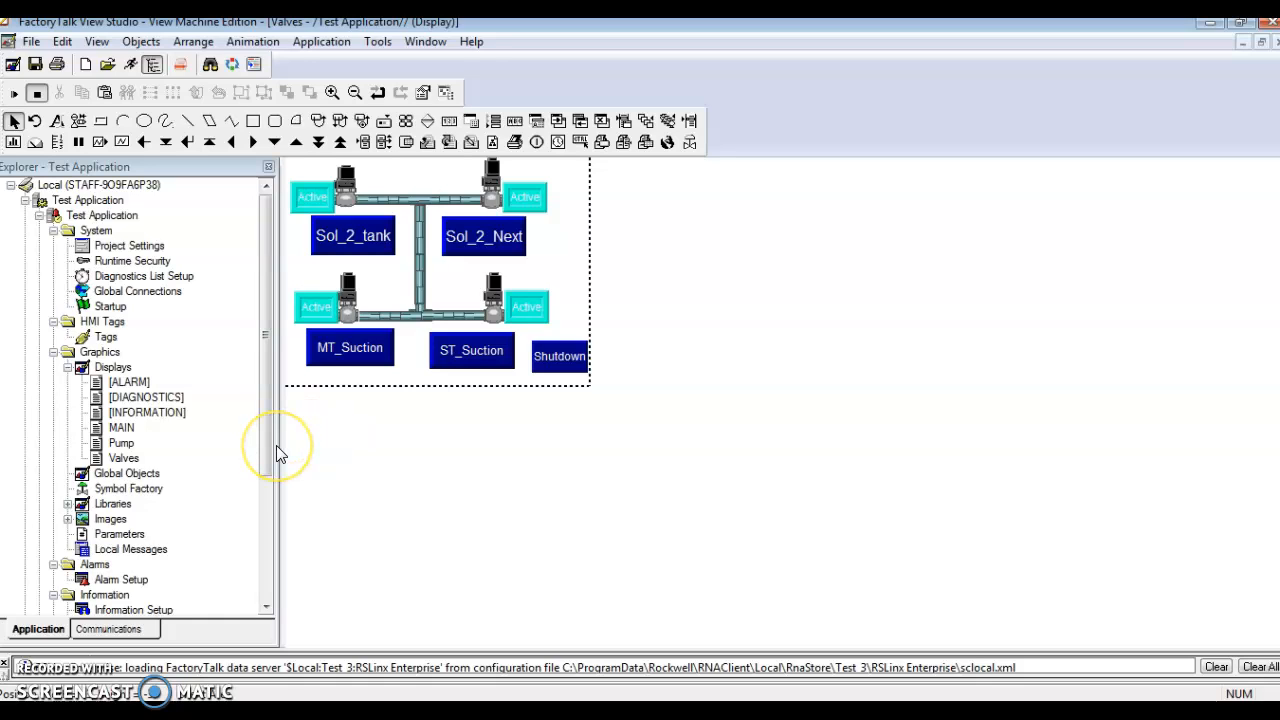
click(128, 458)
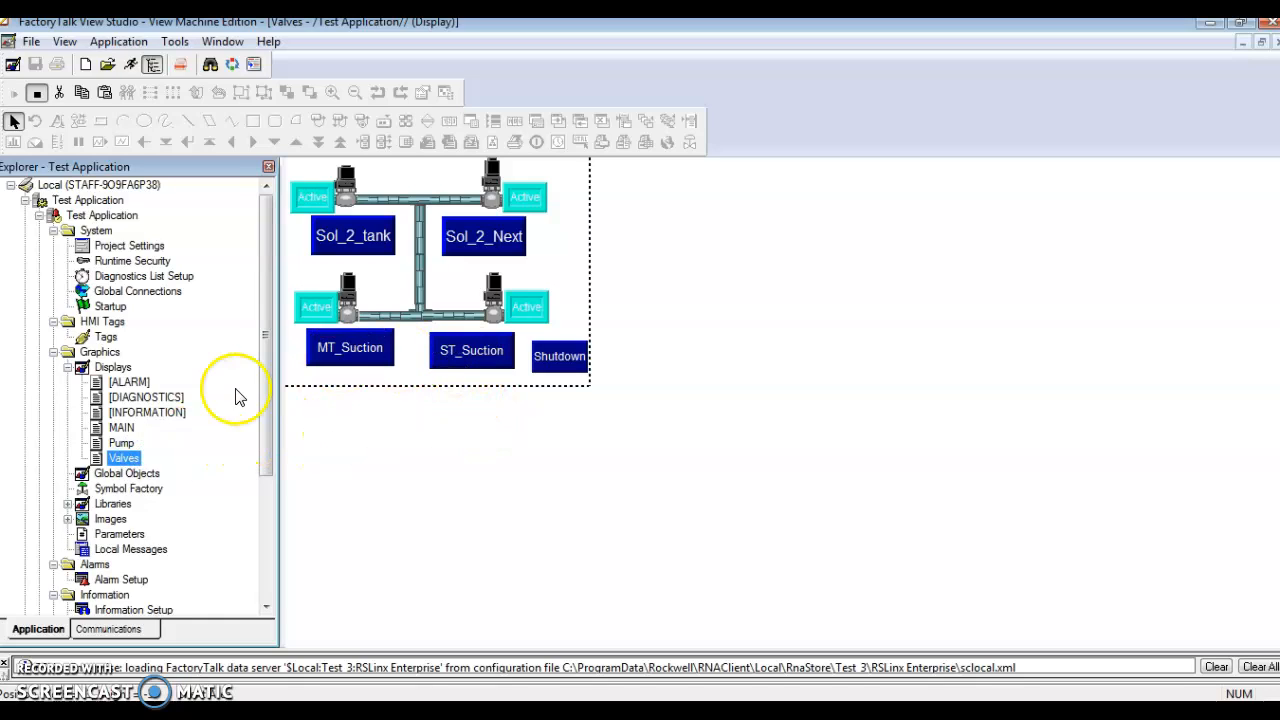
Open the Tag Browser for the Value connection of the Sol_2_tank momentary push button
double_click(364, 246)
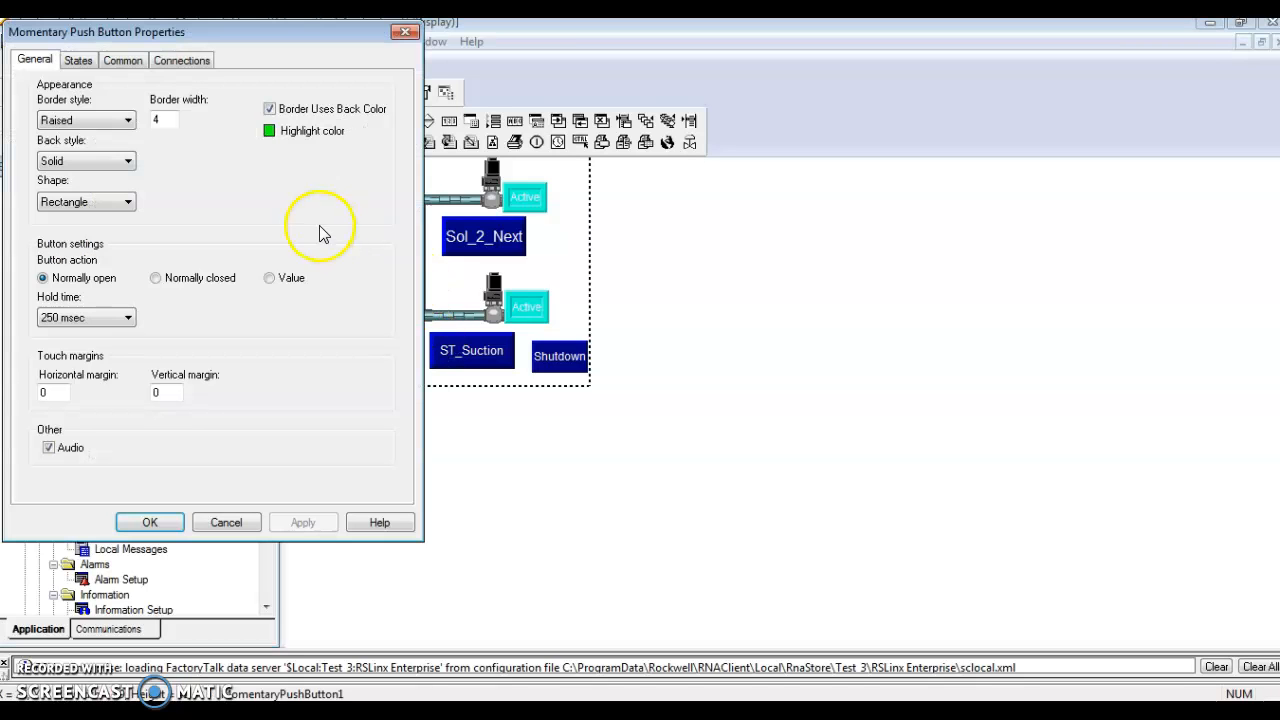
click(178, 62)
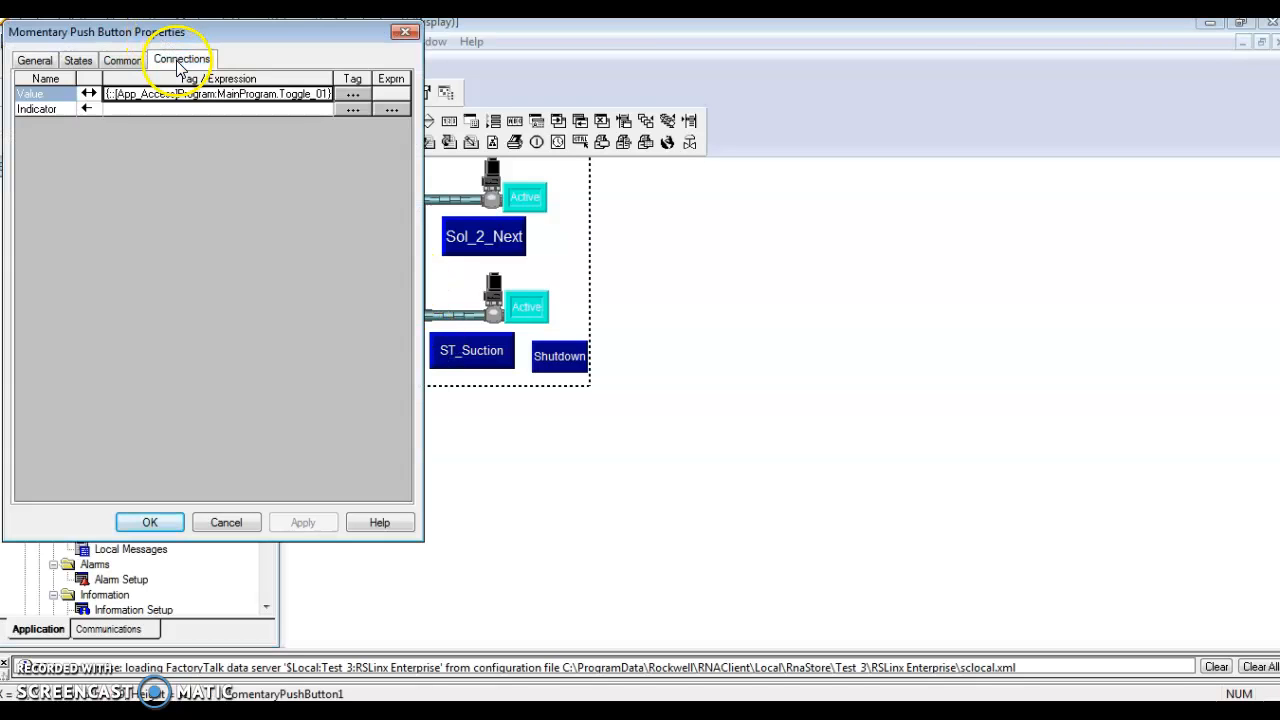
click(352, 96)
Browse the Offline folder of App_Access to Program:MainProgram and examine its tags, from the control relays to the Toggle tags
drag(665, 314, 666, 268)
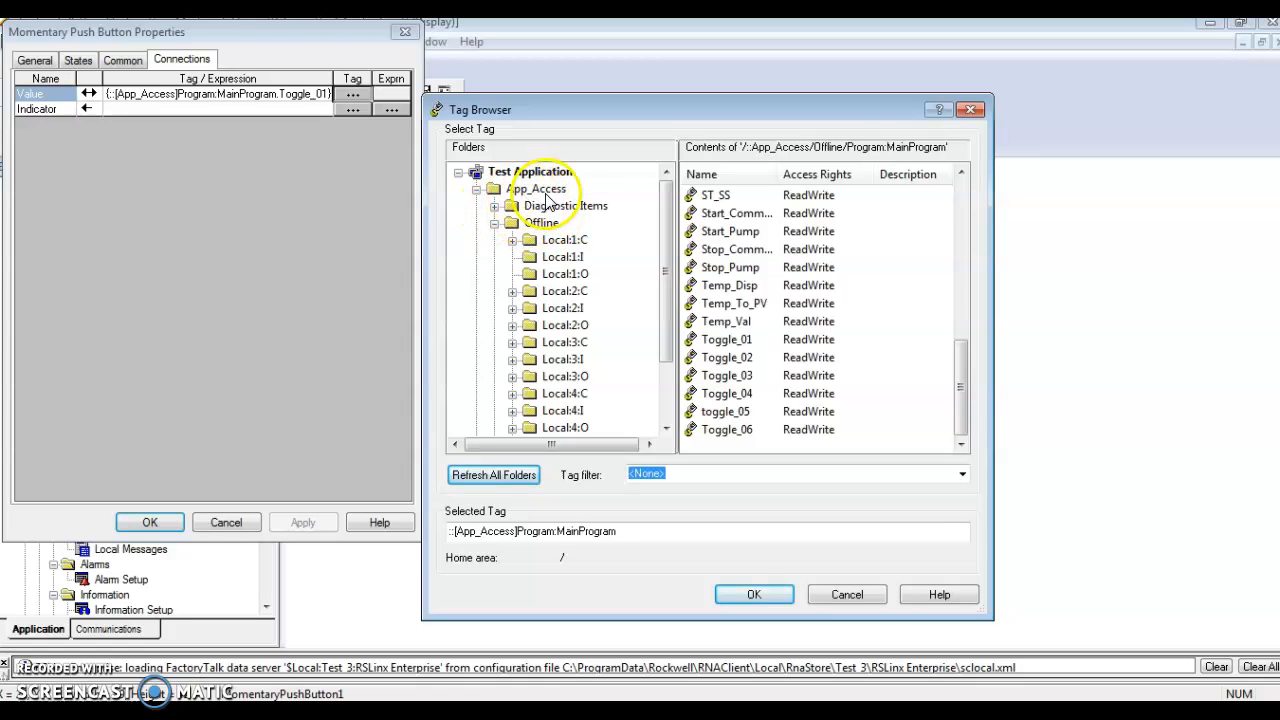
click(495, 224)
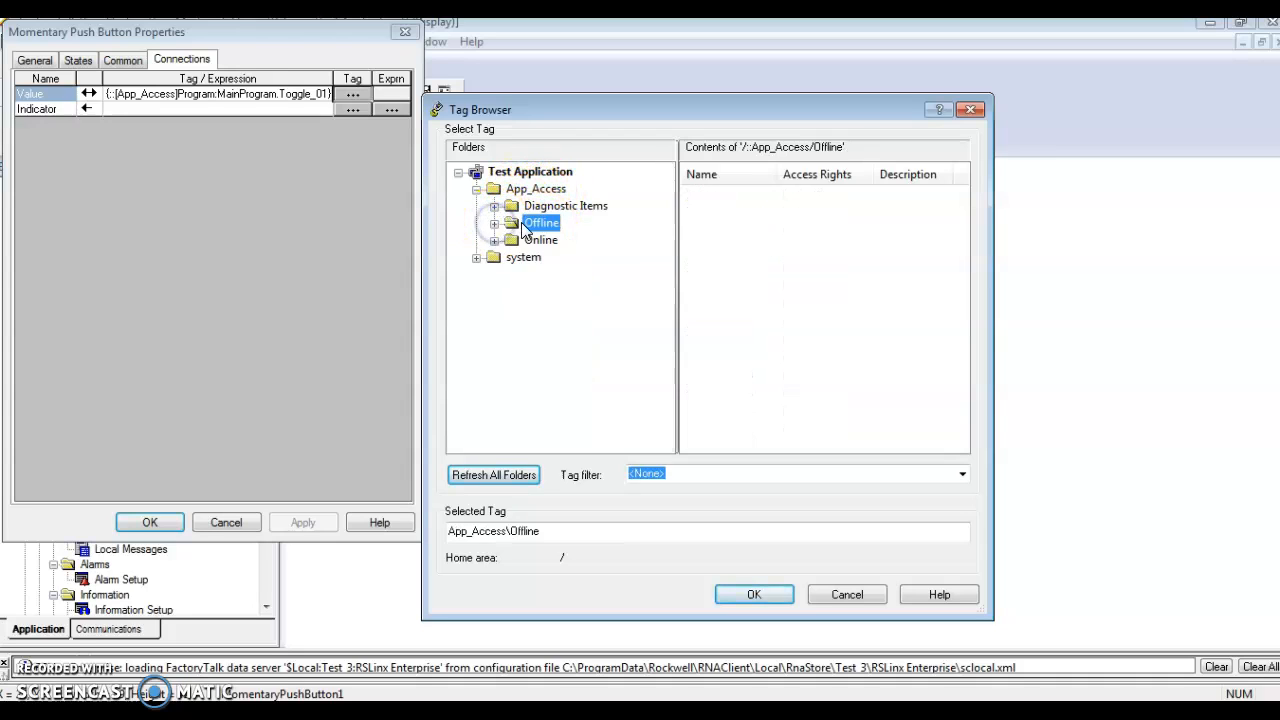
click(494, 223)
click(618, 395)
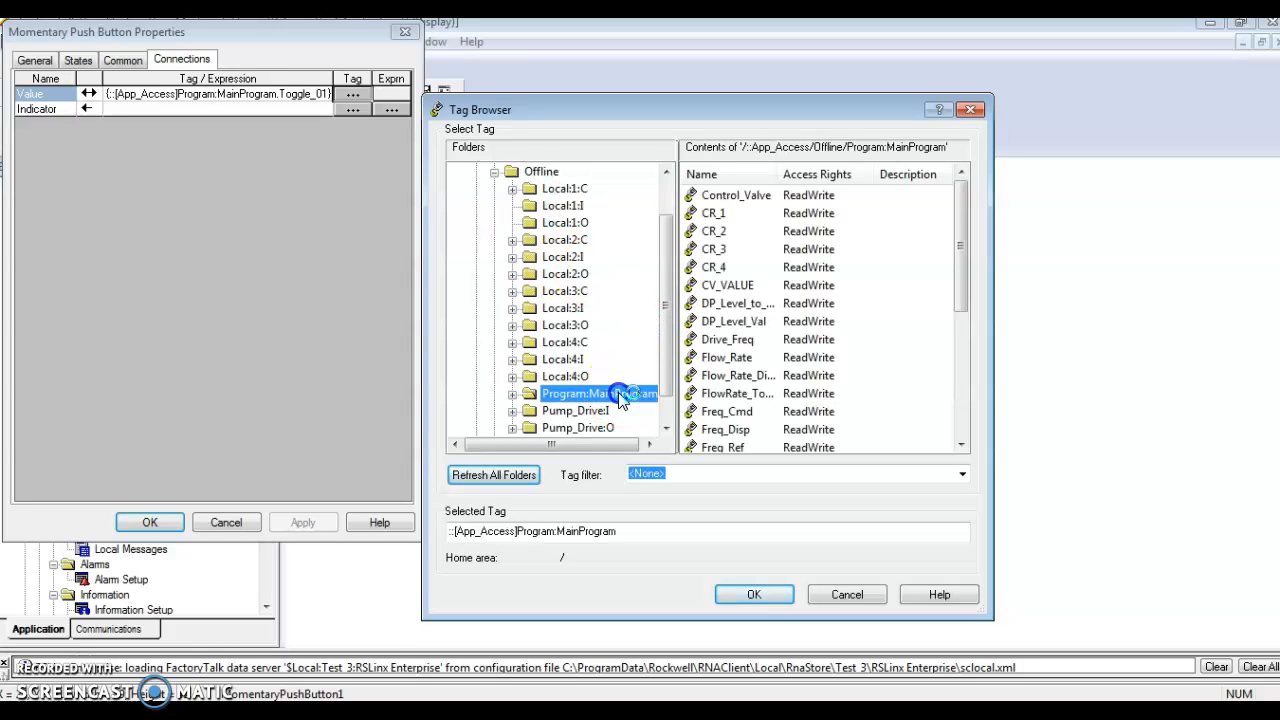
double_click(618, 395)
drag(964, 249, 962, 283)
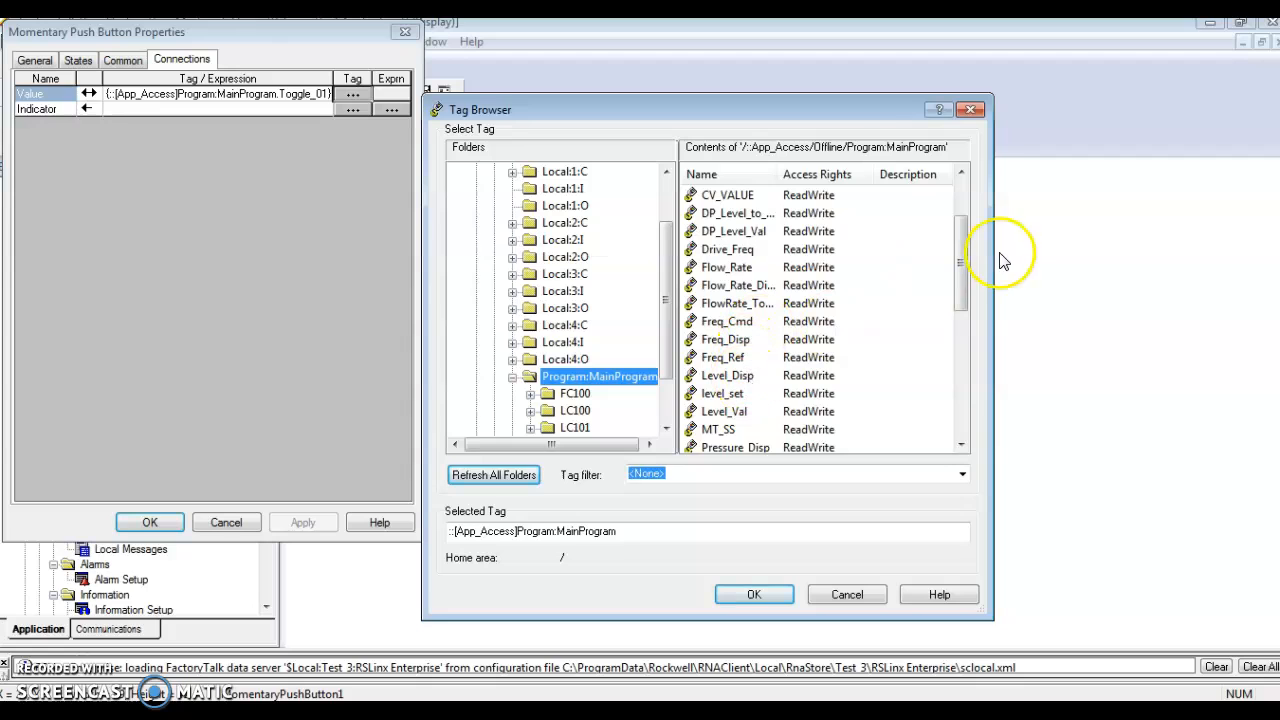
drag(964, 264, 965, 276)
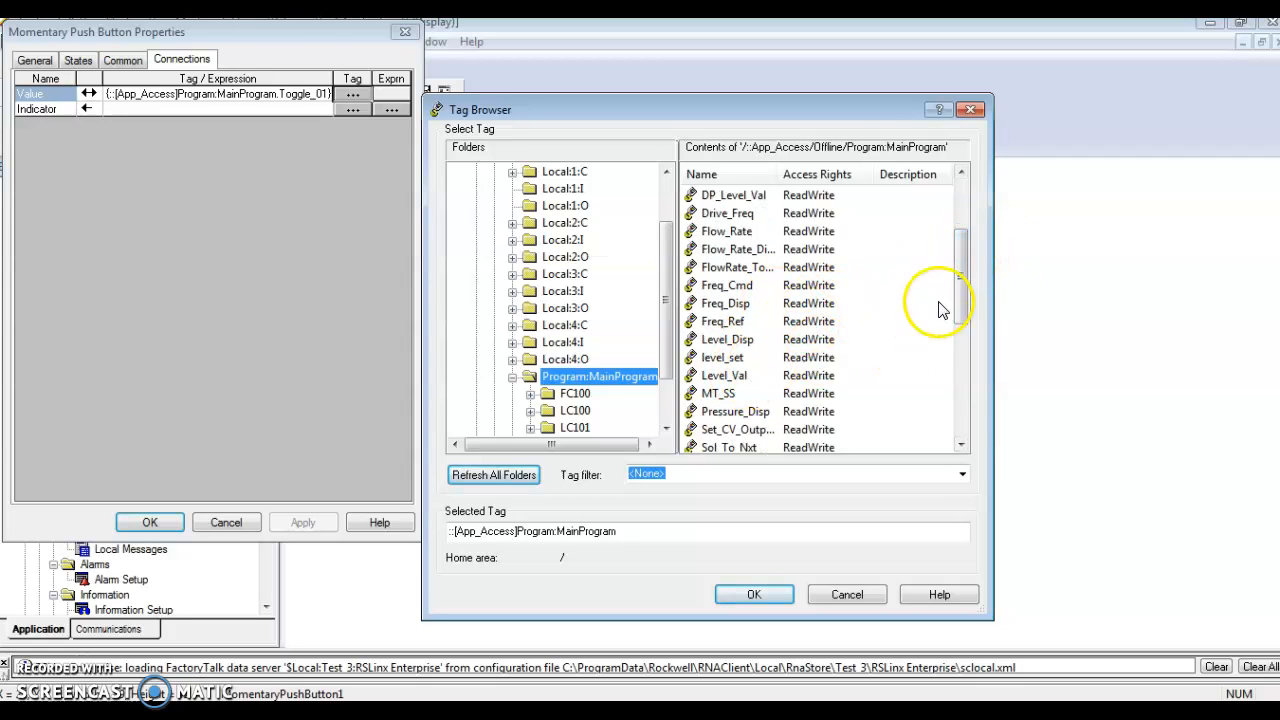
drag(960, 273, 959, 297)
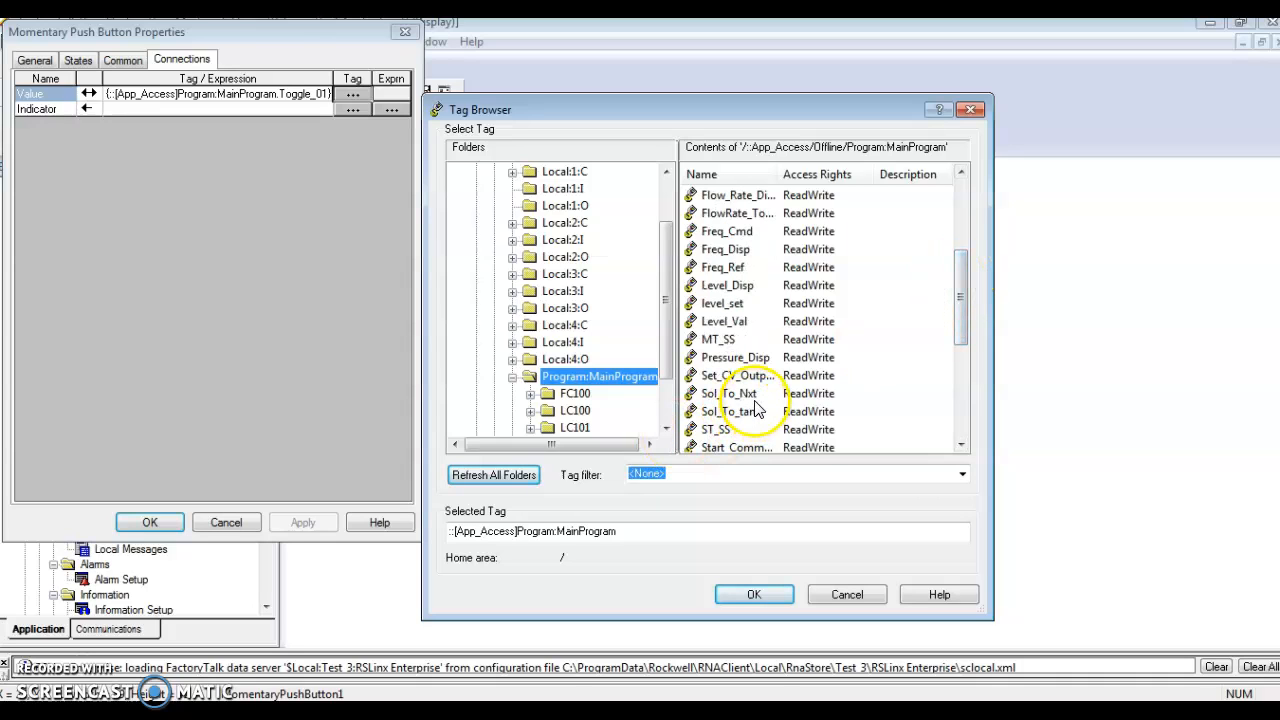
drag(962, 309, 966, 378)
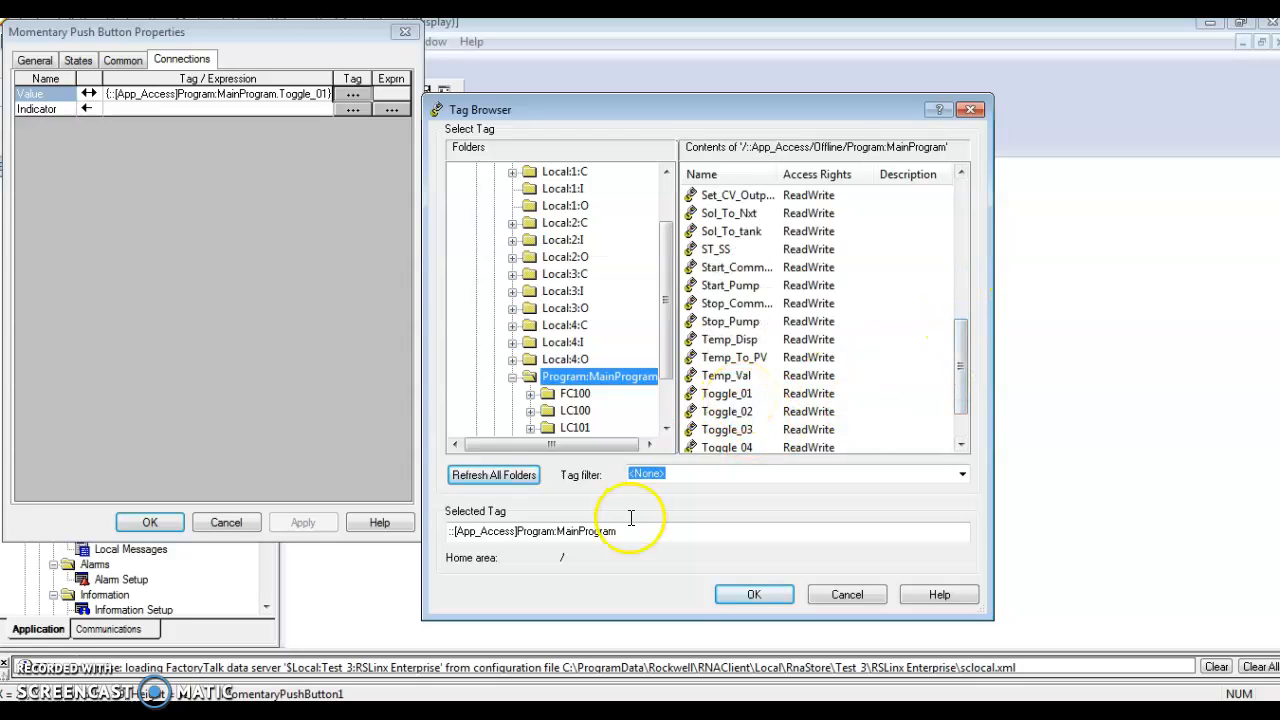
Switch to RSLogix 5000 and examine the MainRoutine rungs that use the Toggle tags, for comparison with the browsed tag list
key(alt+Tab)
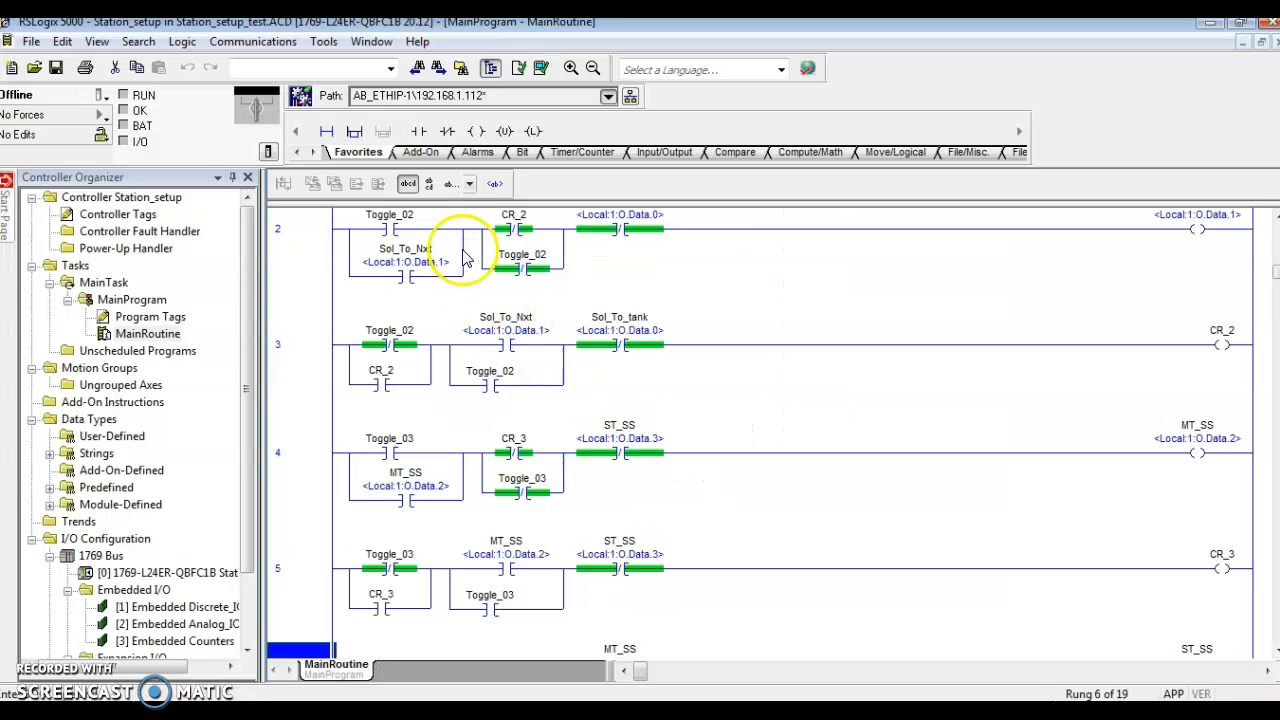
scroll(629, 323, down, 1)
scroll(629, 320, up, 3)
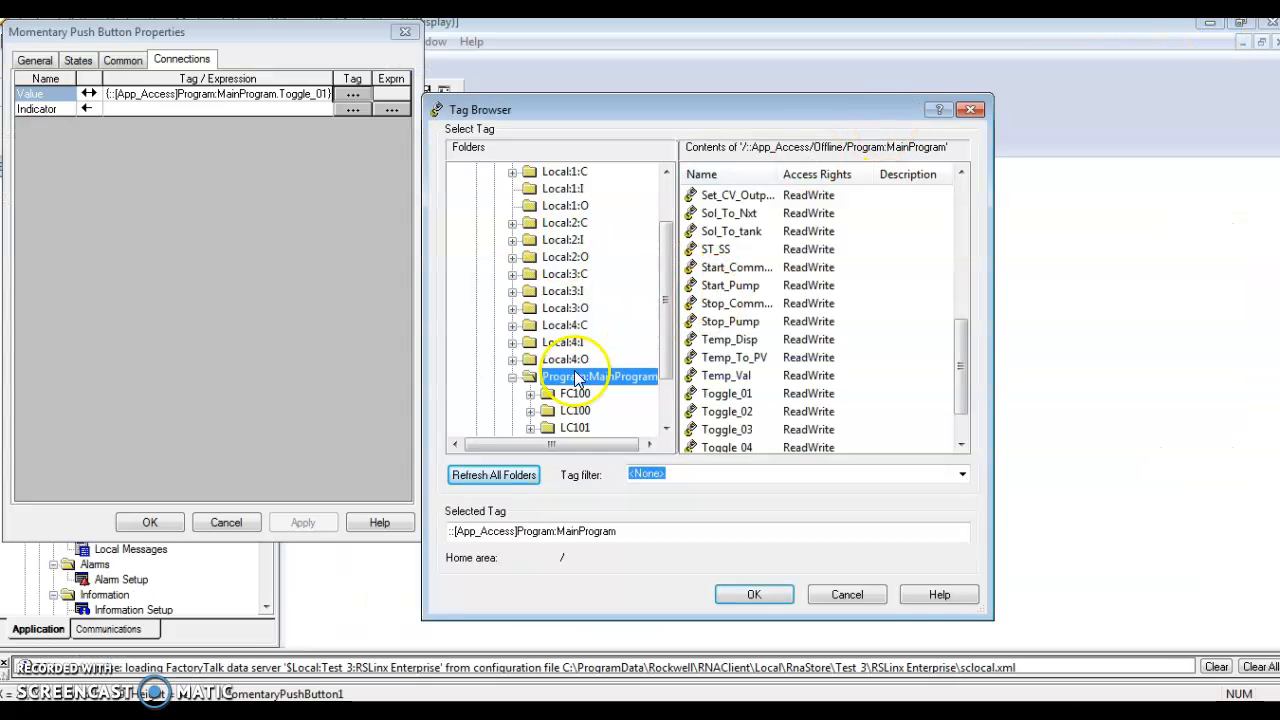
Accept the Program:MainProgram selection back in the Tag Browser, and close the Sol_2_tank button's properties without applying the change
click(765, 592)
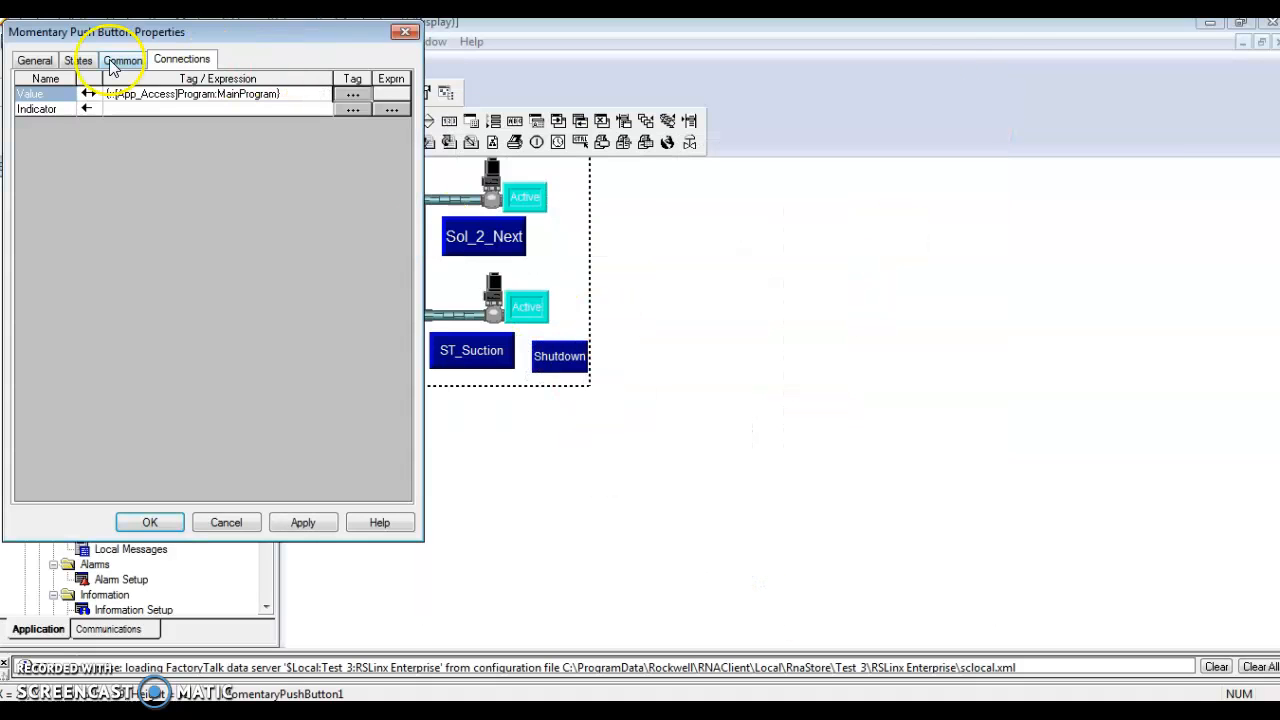
click(408, 33)
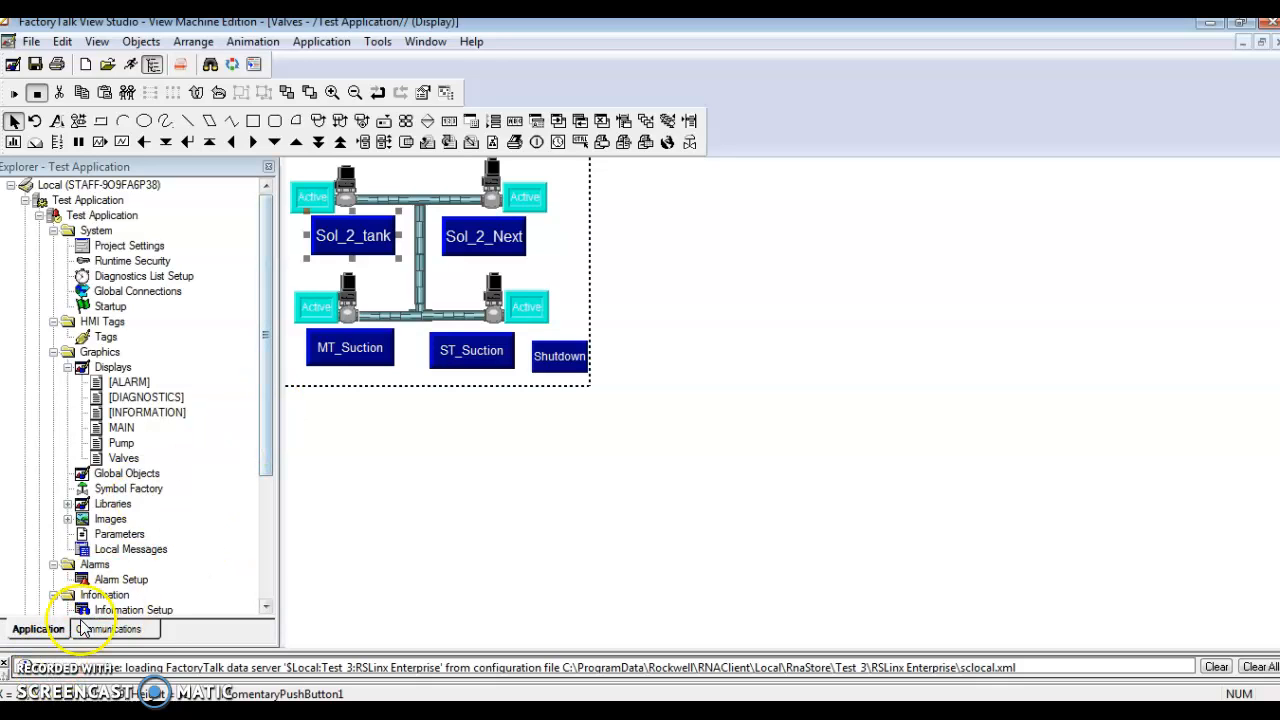
click(268, 428)
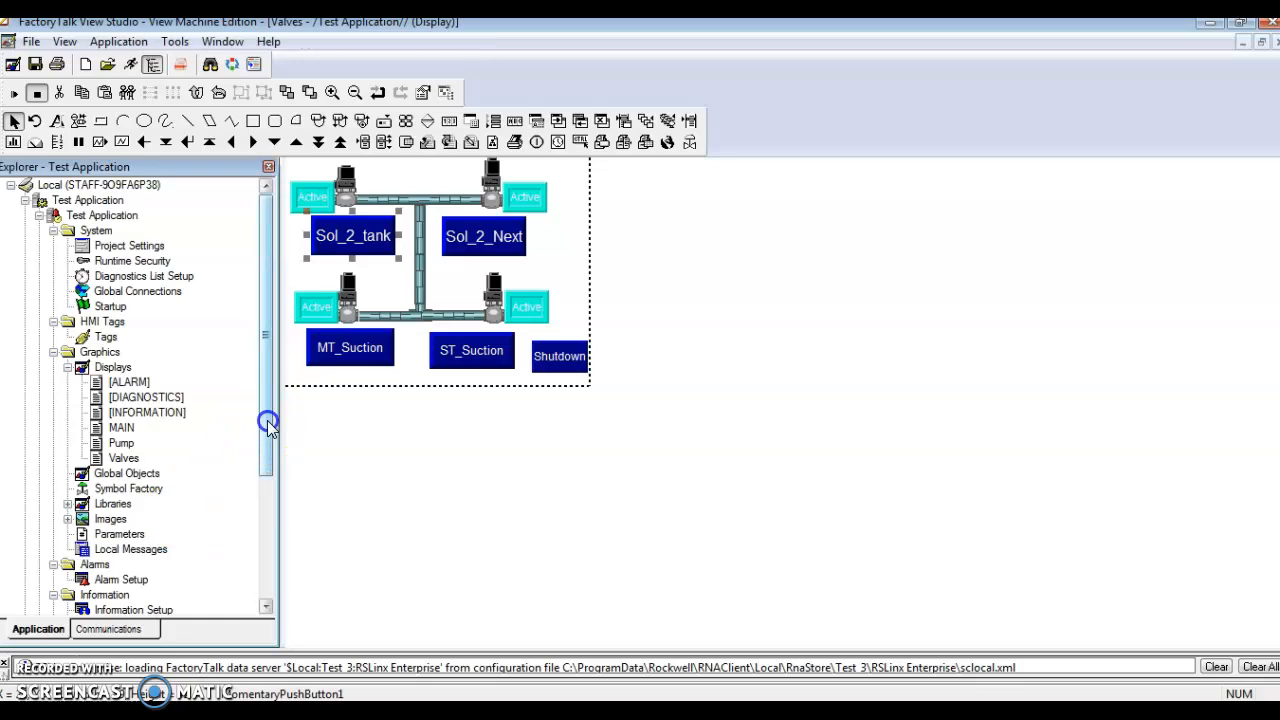